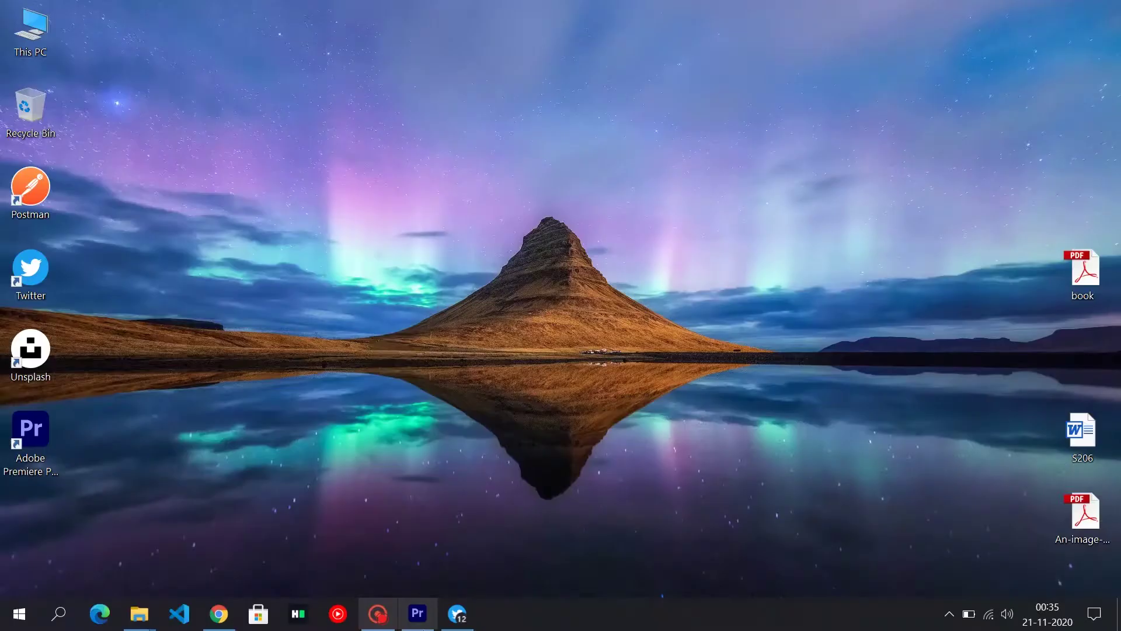
# Set Twitter's display background to Lights out, then minimise it and right-click the desktop
pyautogui.click(460, 613)
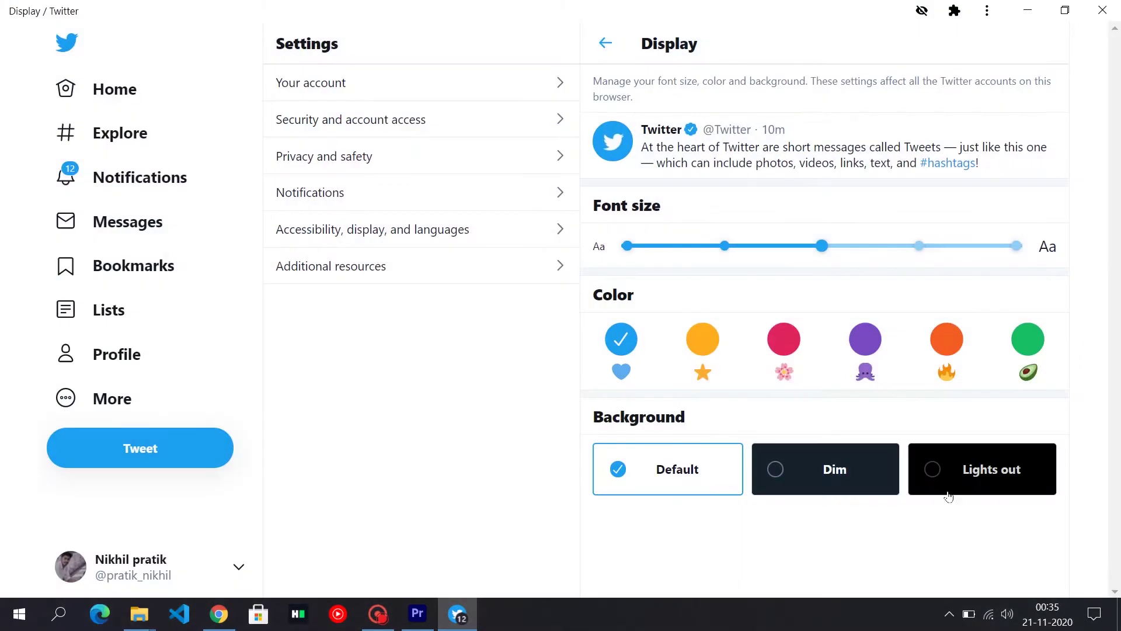
pyautogui.click(945, 474)
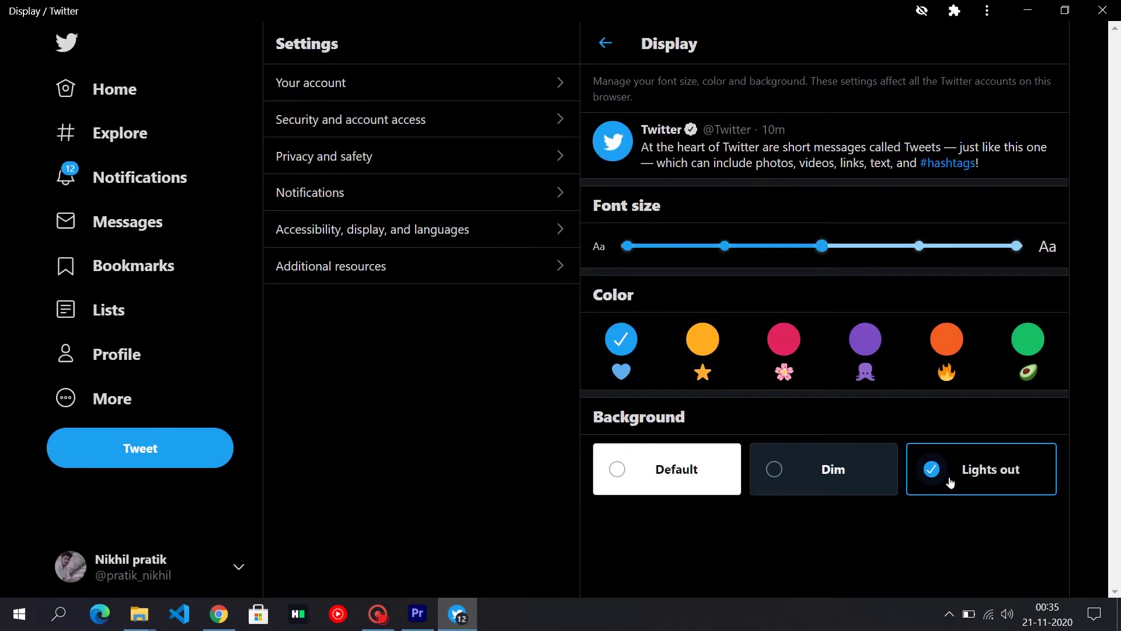
pyautogui.click(696, 474)
pyautogui.click(1012, 464)
pyautogui.click(1028, 11)
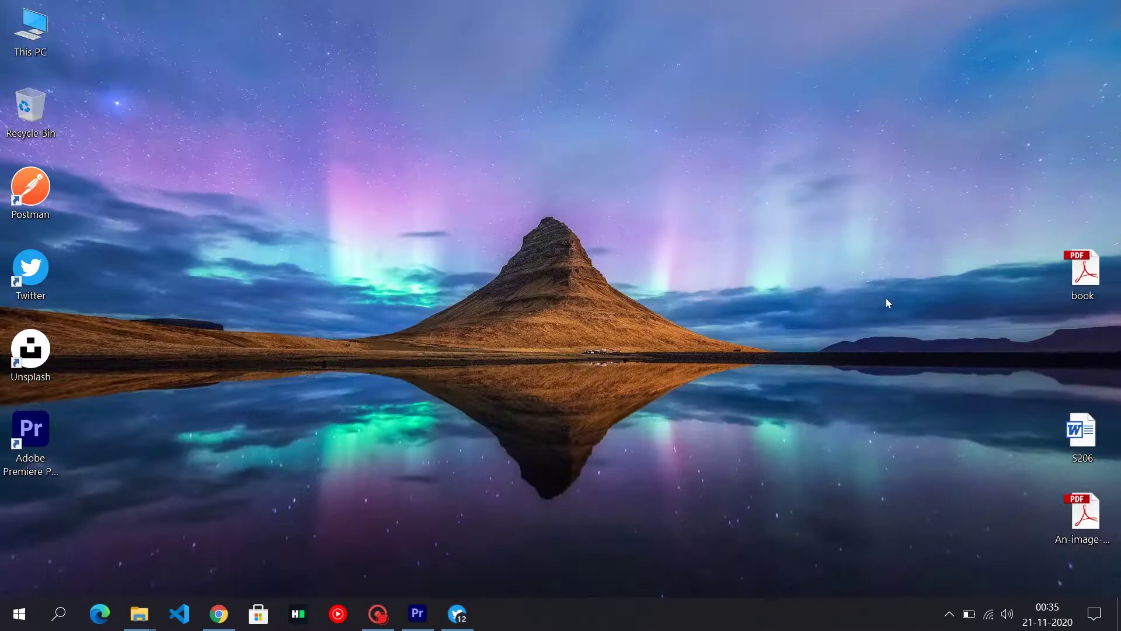
pyautogui.rightClick(720, 248)
# Load chrome://flags in Chrome and filter the flags list by 'dark'
pyautogui.click(774, 464)
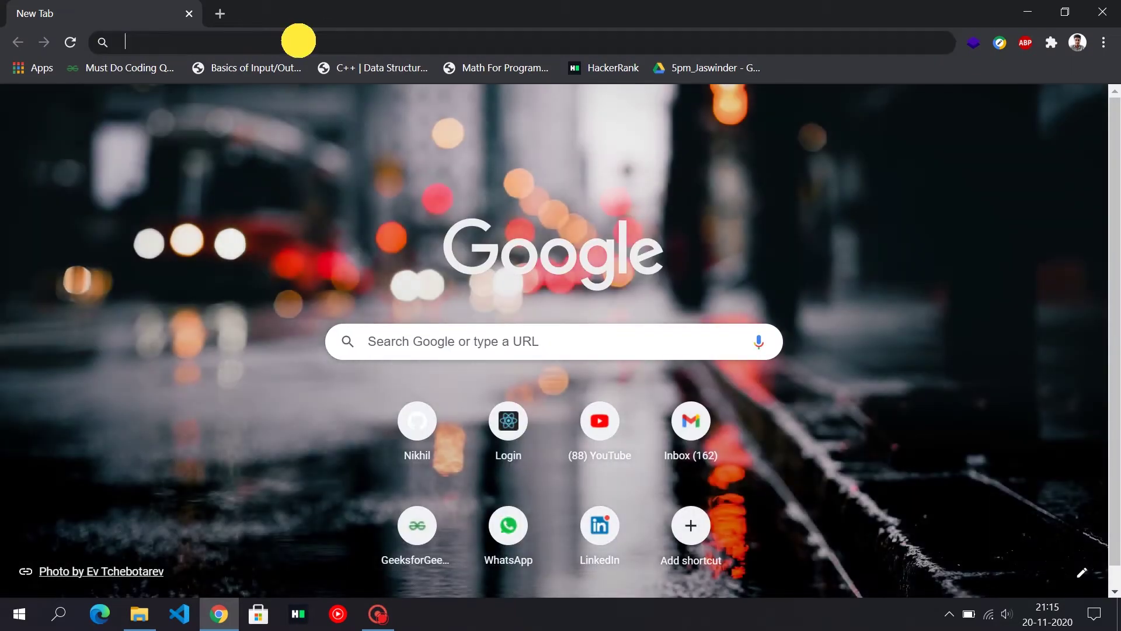
pyautogui.write('chr')
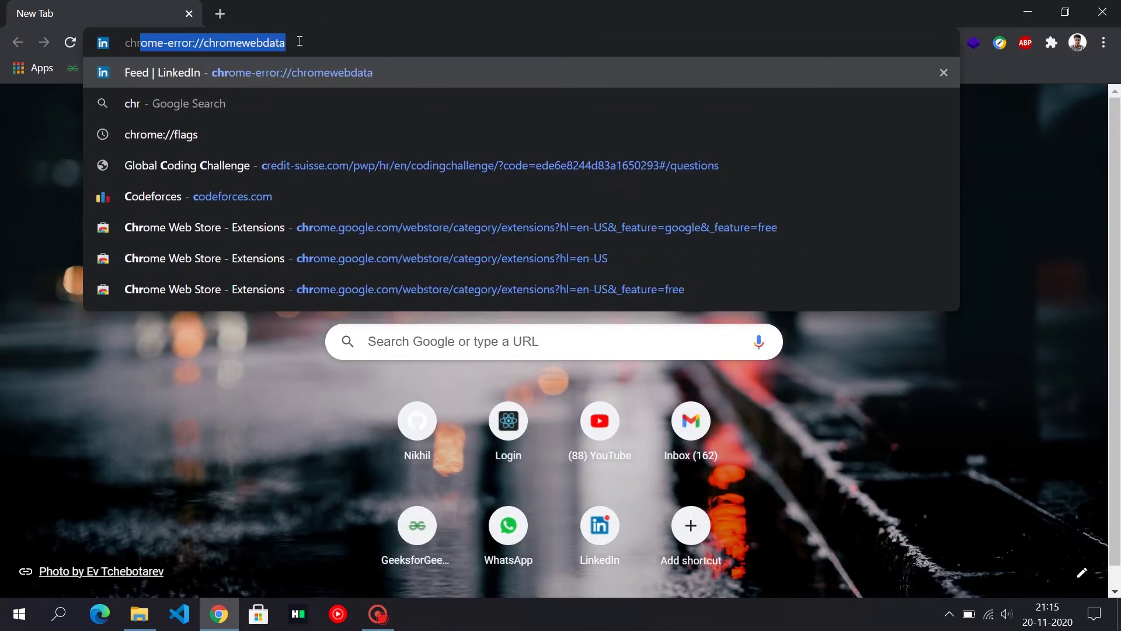
pyautogui.write('ome://flags')
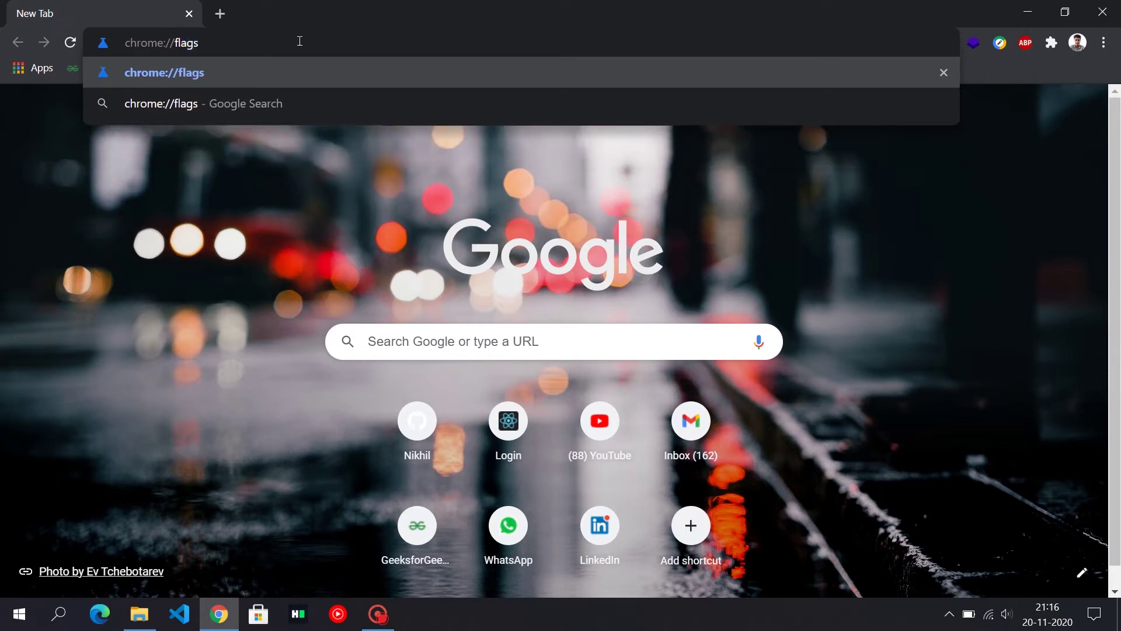
pyautogui.press('Return')
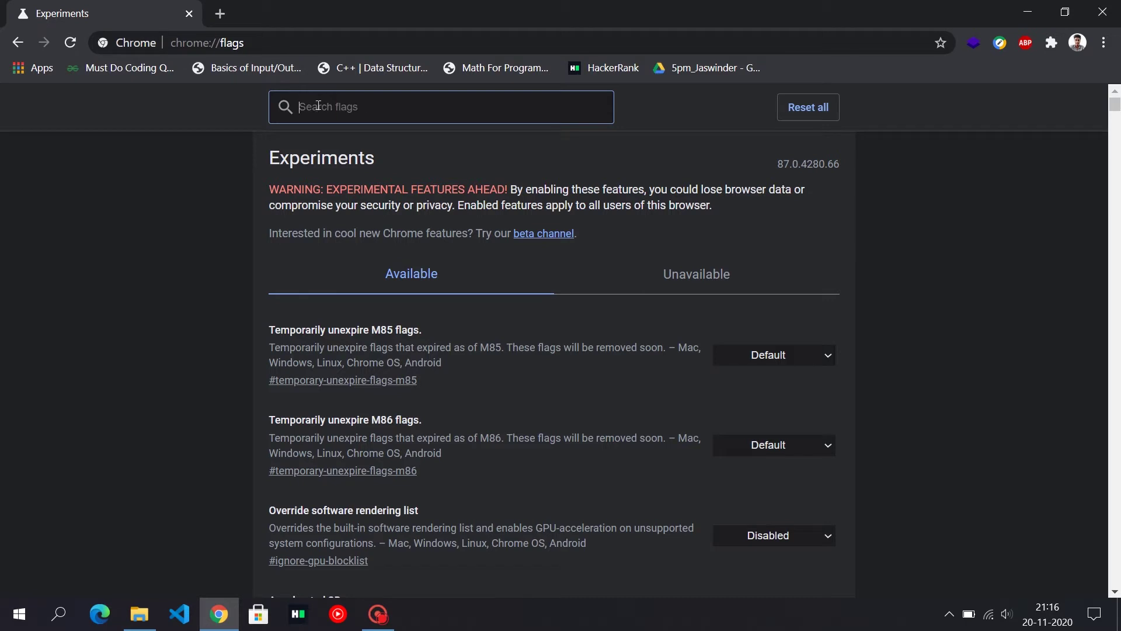
pyautogui.write('dark')
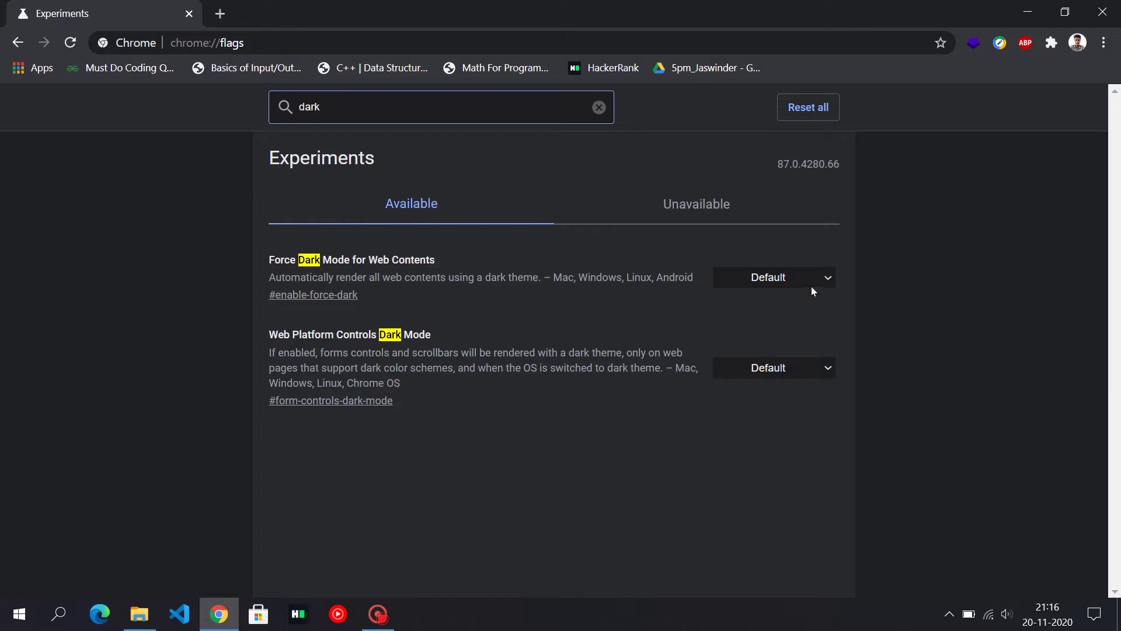
# Set Force Dark Mode for Web Contents to Enabled and relaunch Chrome
pyautogui.click(828, 279)
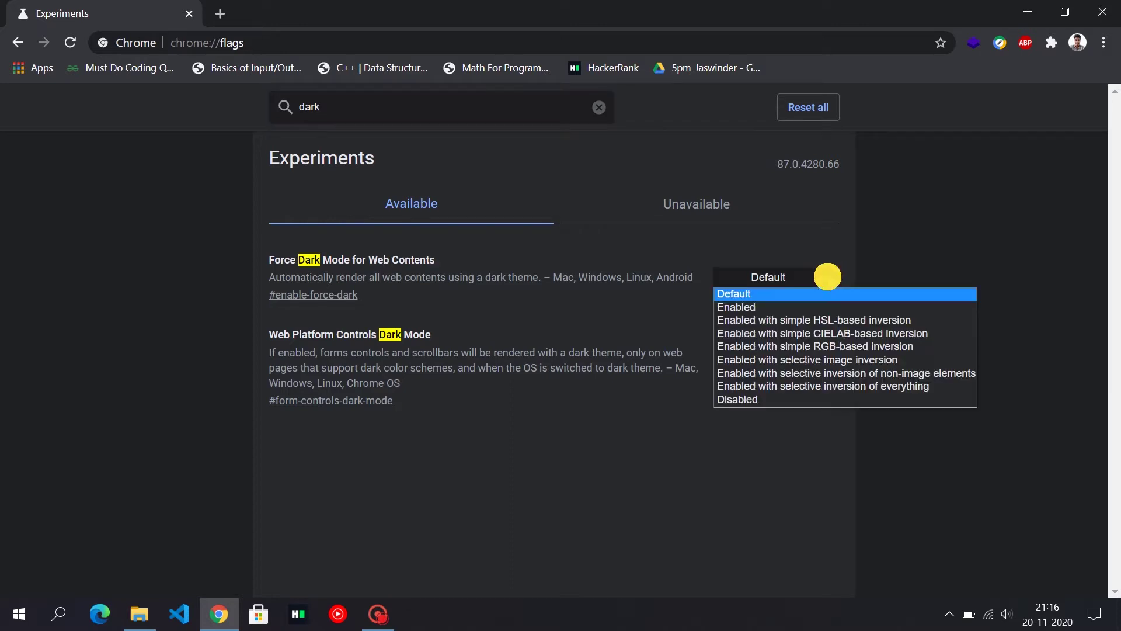
pyautogui.click(778, 307)
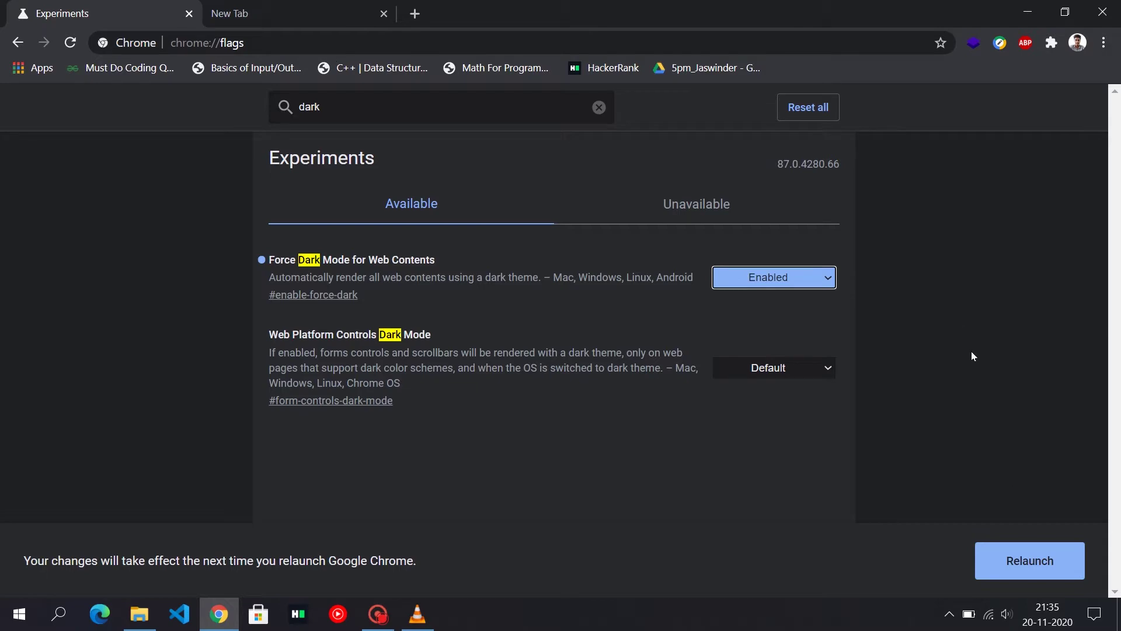
pyautogui.click(1041, 559)
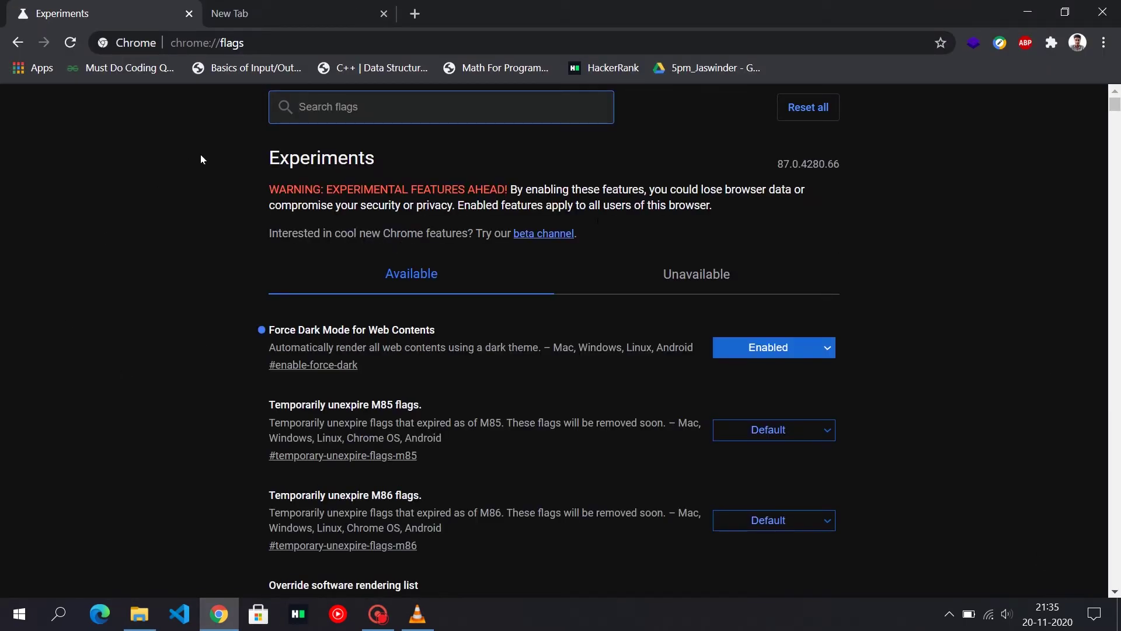
pyautogui.click(399, 193)
pyautogui.hotkey('ctrl', 'a')
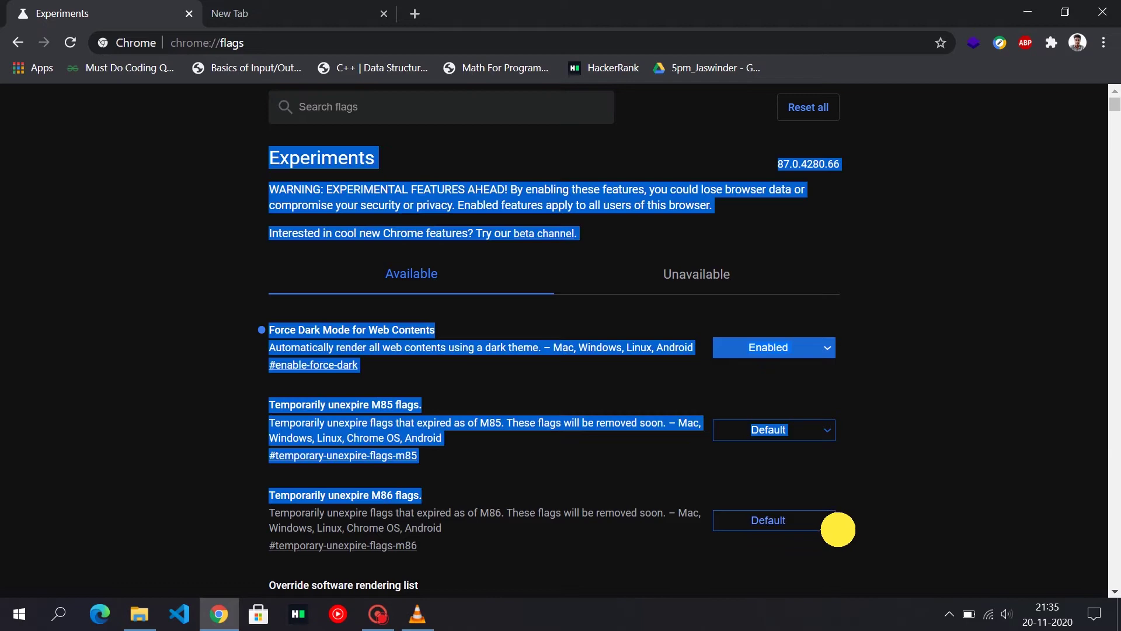
pyautogui.click(949, 323)
# Search Google for 'getinto pc' in the new tab, then go back to the Experiments tab
pyautogui.click(239, 11)
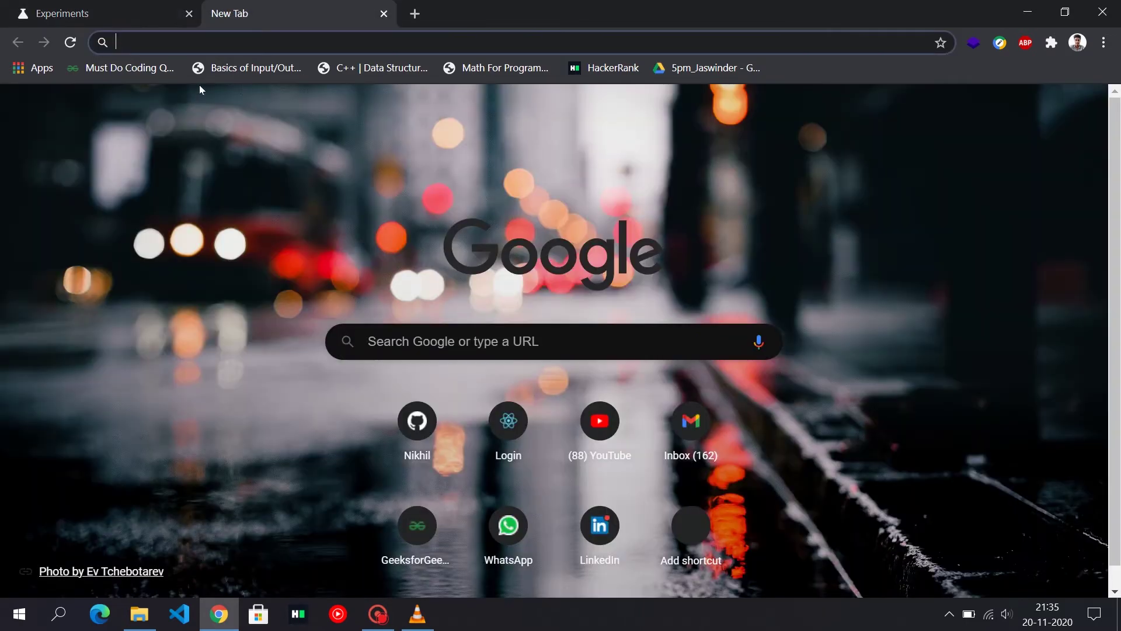
pyautogui.click(221, 39)
pyautogui.click(220, 68)
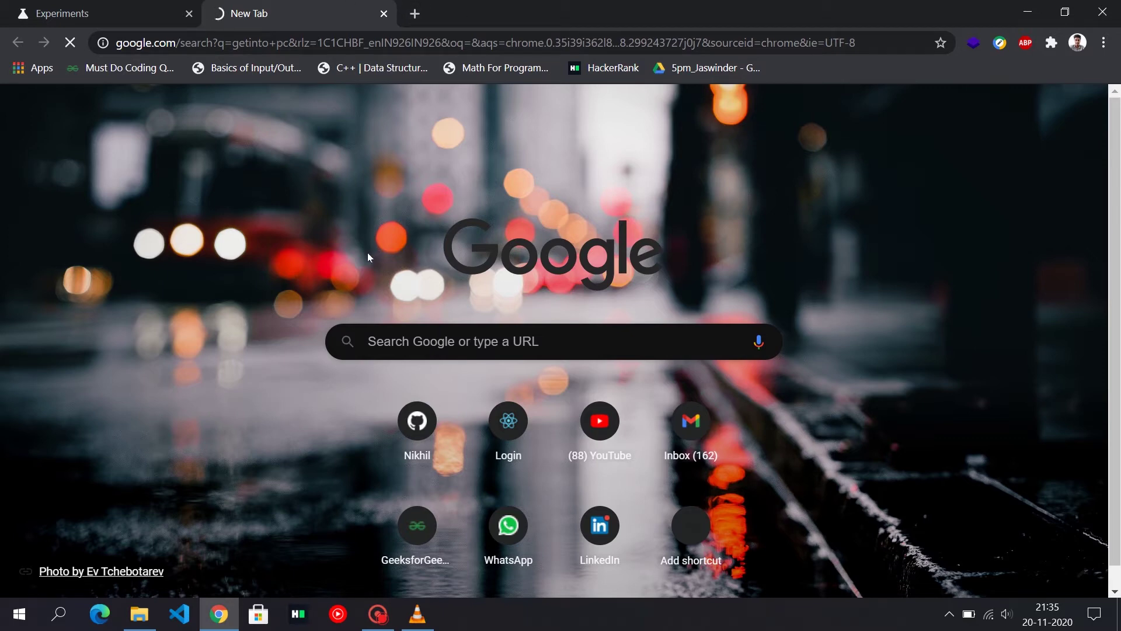
pyautogui.click(109, 7)
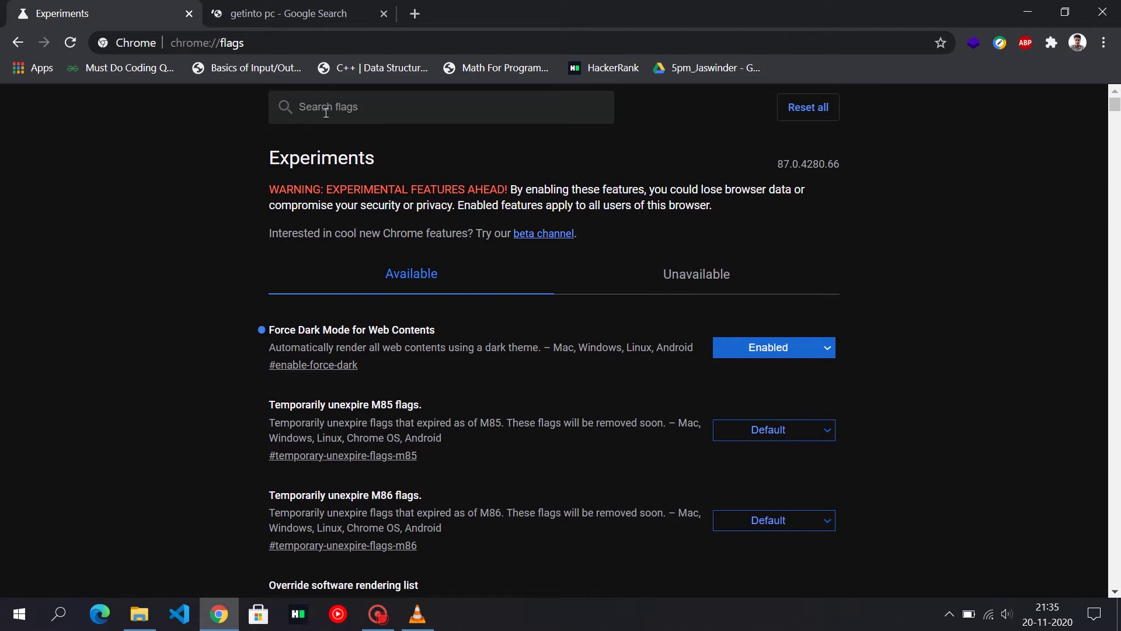
# Filter flags by 'parallel', set Parallel downloading to Enabled, then view the getinto pc results
pyautogui.click(326, 112)
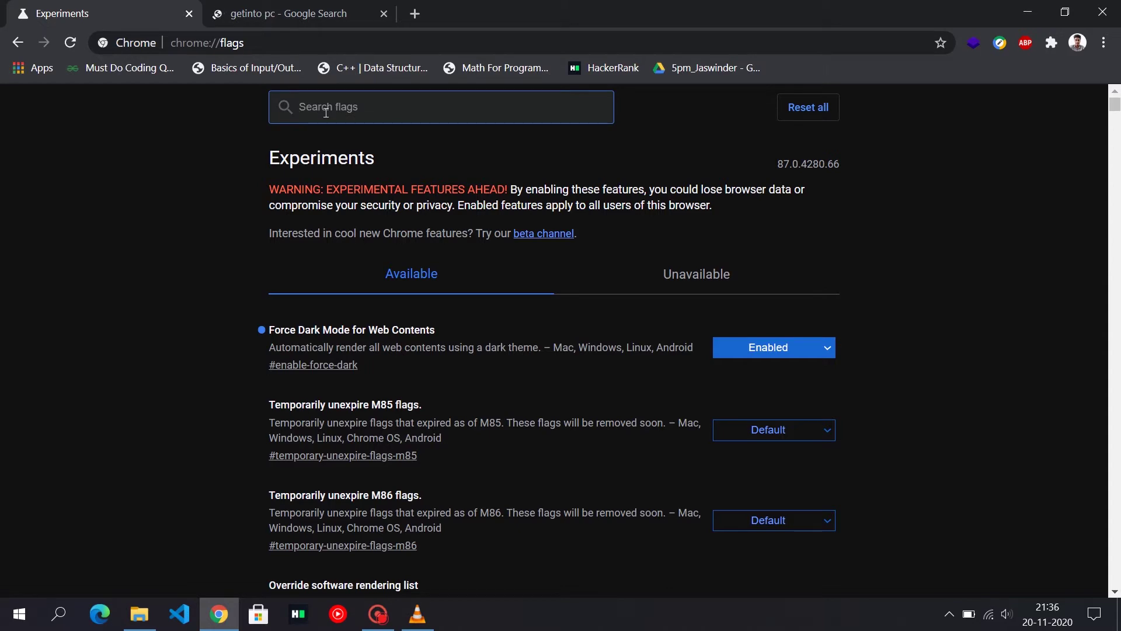
pyautogui.write('par4a')
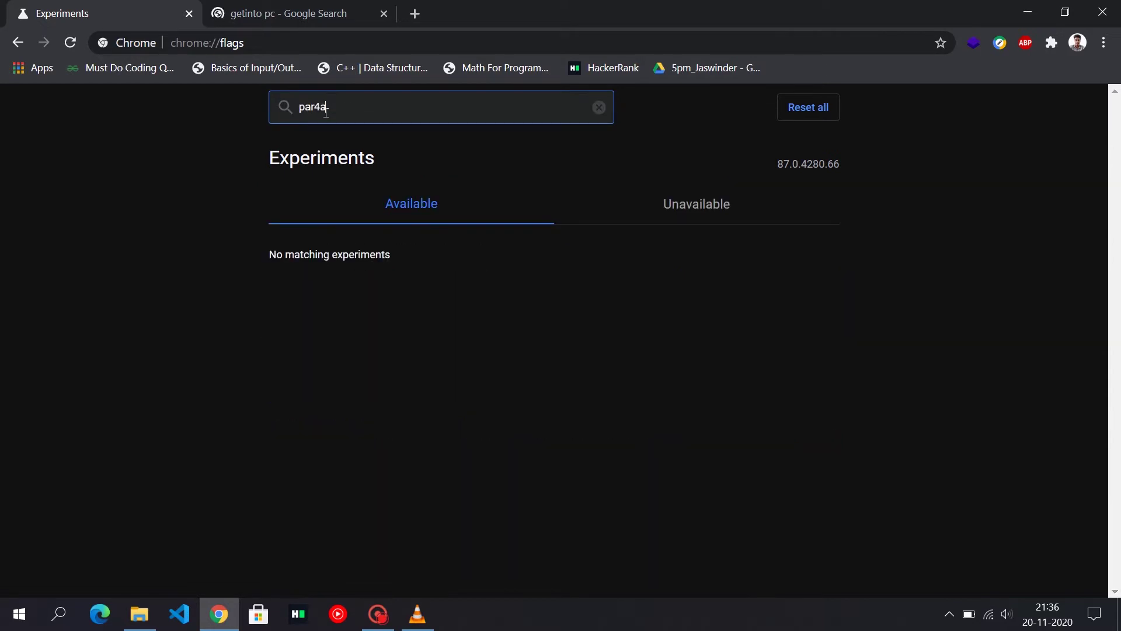
pyautogui.press('BackSpace')
pyautogui.press('BackSpace')
pyautogui.write('allel')
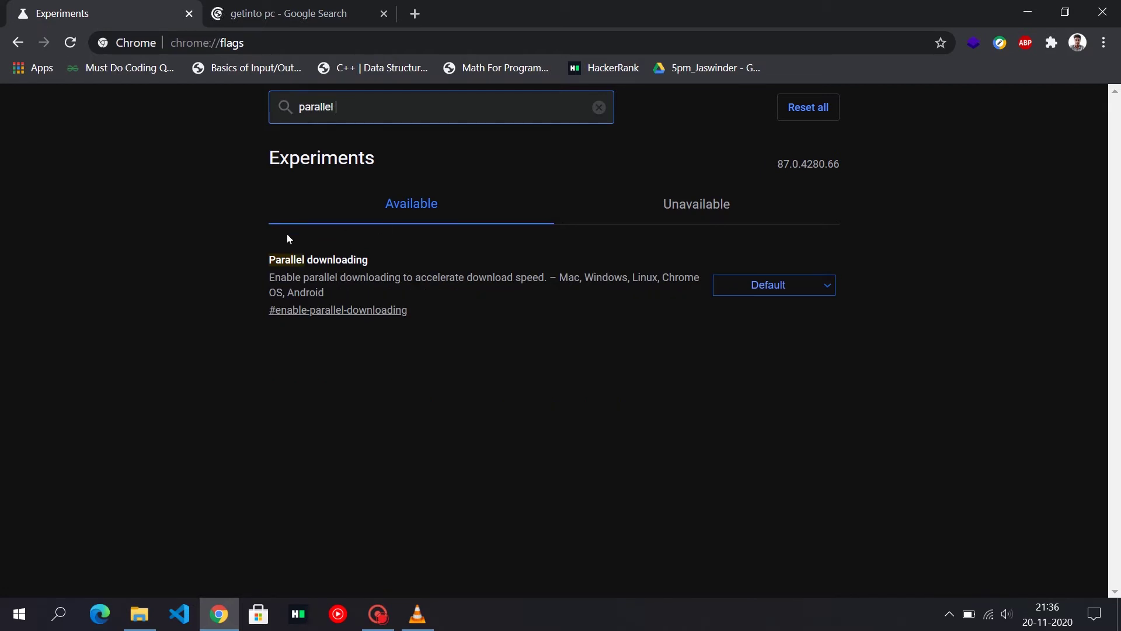
pyautogui.moveTo(275, 257); pyautogui.dragTo(401, 255)
pyautogui.click(857, 290)
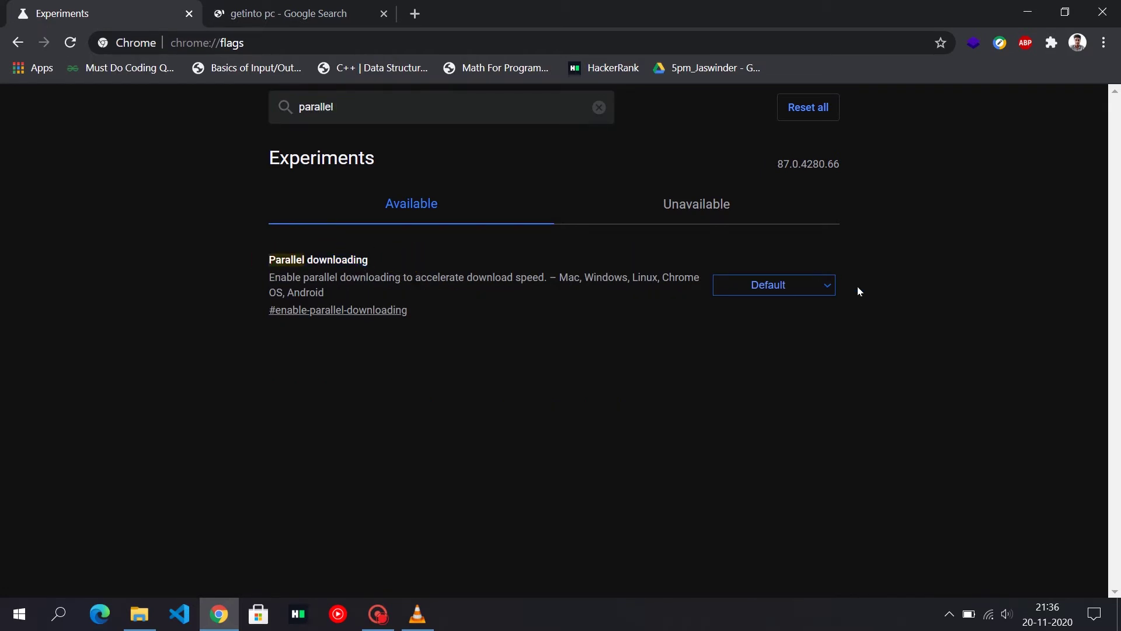
pyautogui.click(828, 289)
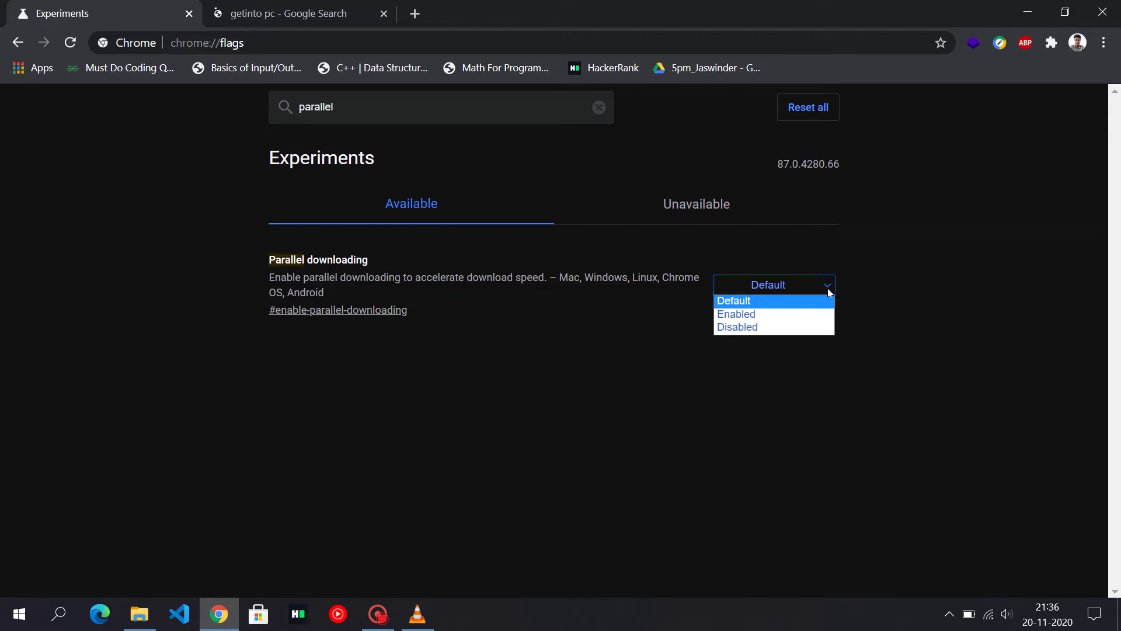
pyautogui.click(820, 317)
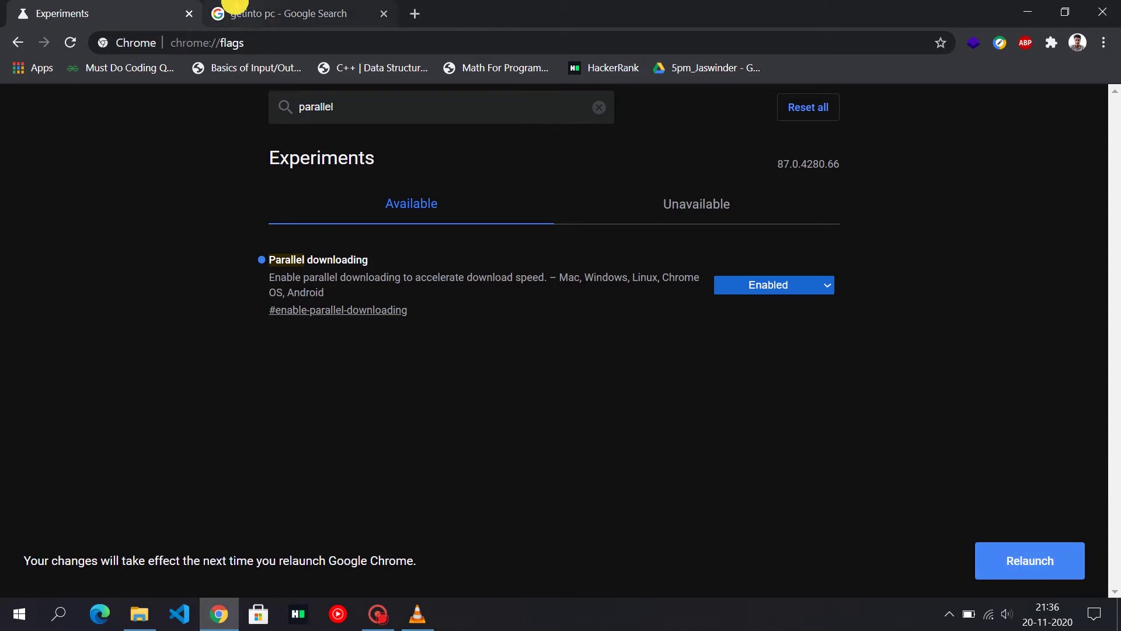
pyautogui.click(238, 9)
pyautogui.moveTo(118, 205); pyautogui.dragTo(718, 409)
# Relaunch Chrome to apply the flags, then open getintopc.com from the search results
pyautogui.click(718, 409)
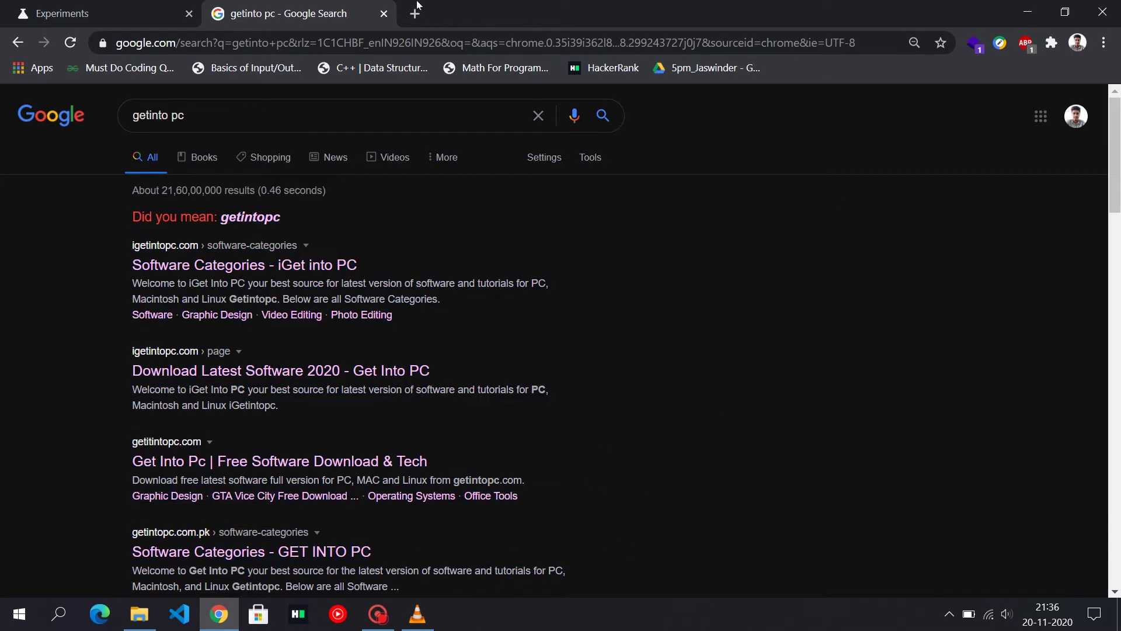
pyautogui.click(56, 11)
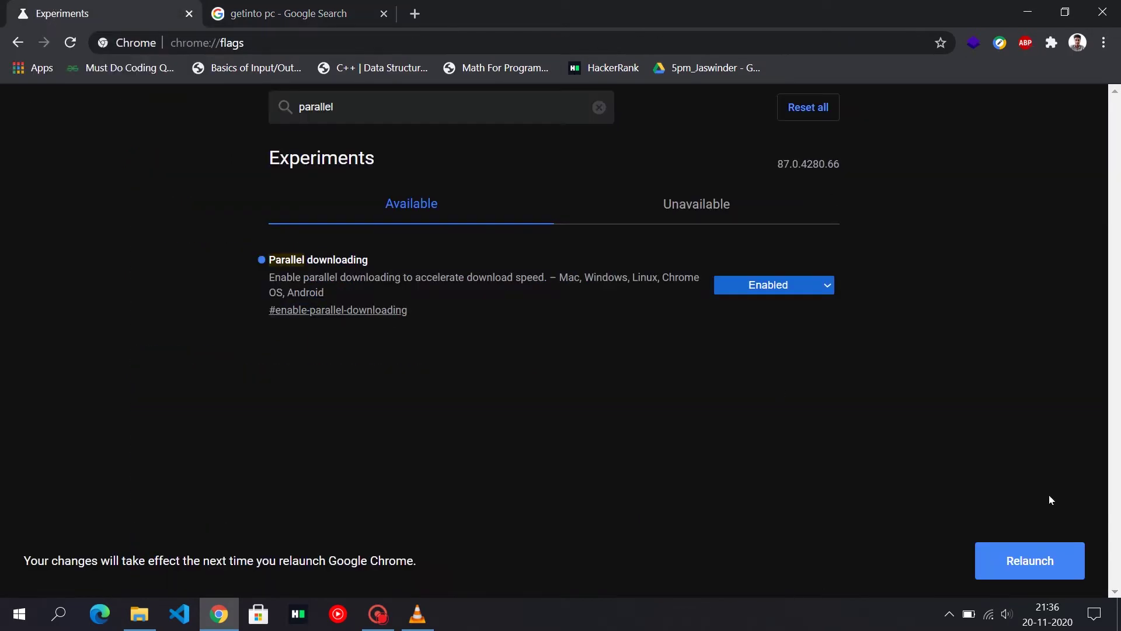
pyautogui.click(1033, 561)
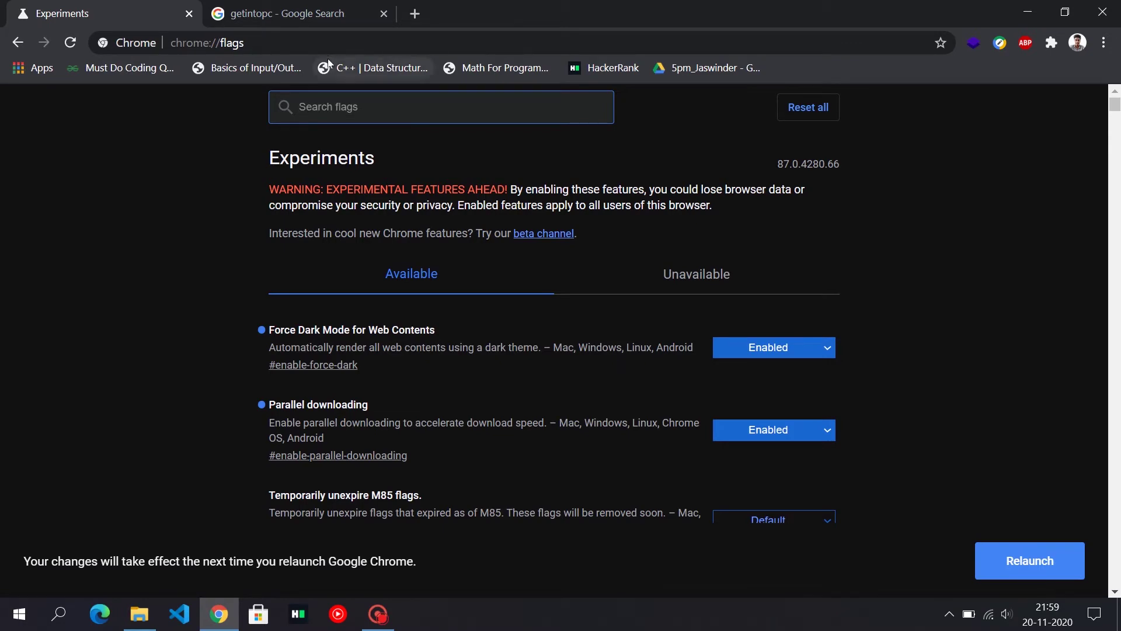
pyautogui.click(299, 9)
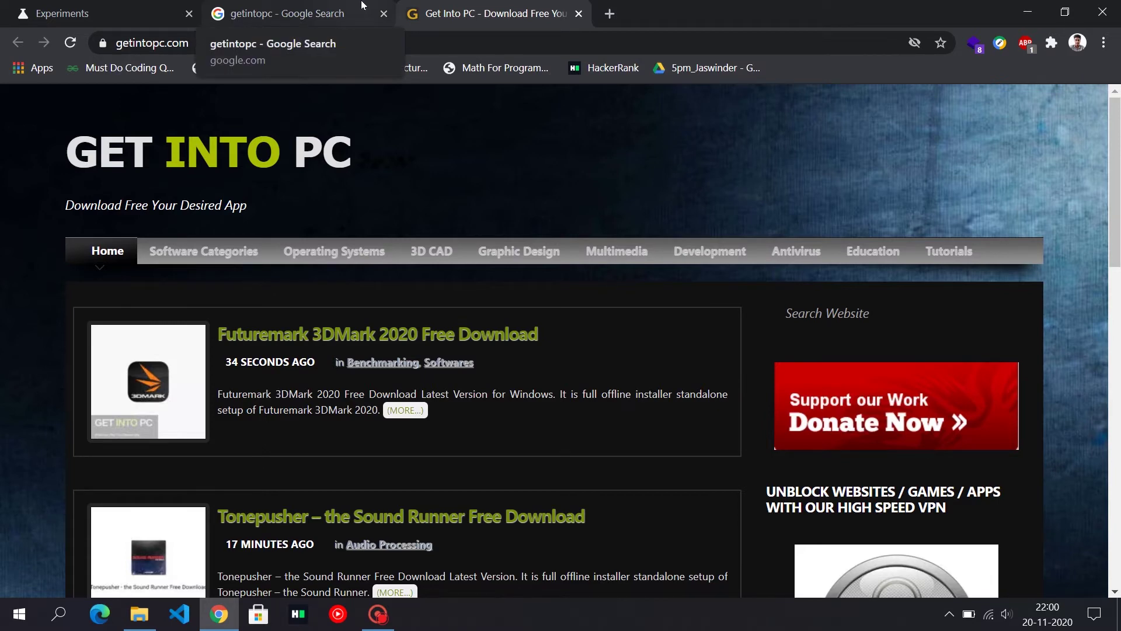
pyautogui.click(220, 6)
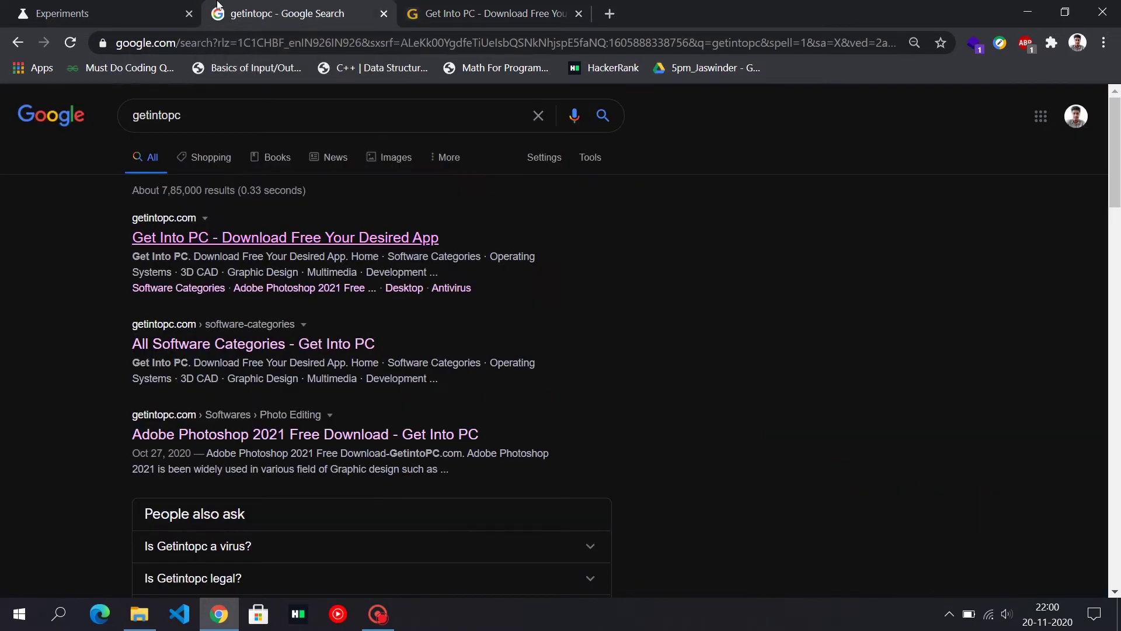
pyautogui.click(147, 5)
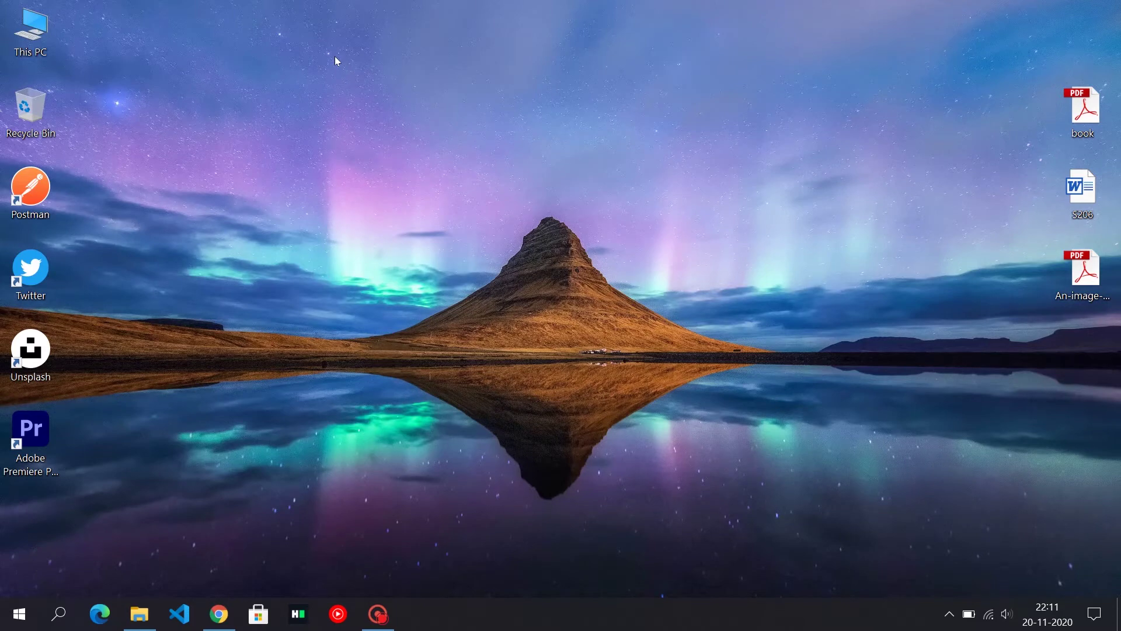
# Restore Chrome and filter the flags by 'insecure orig'
pyautogui.click(219, 613)
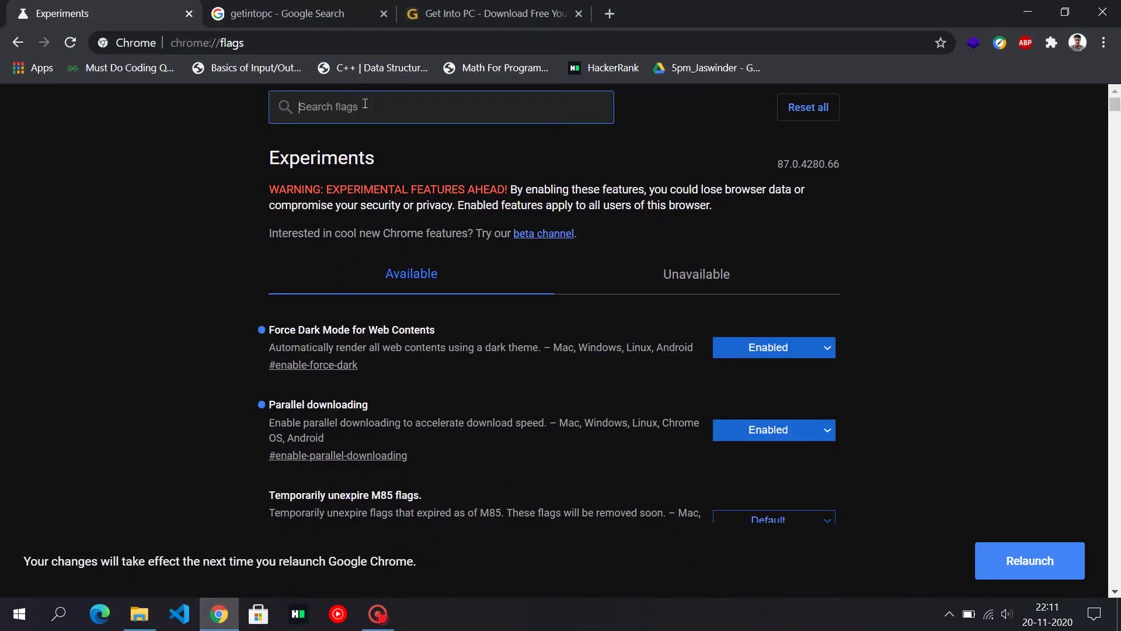
pyautogui.write('insecu')
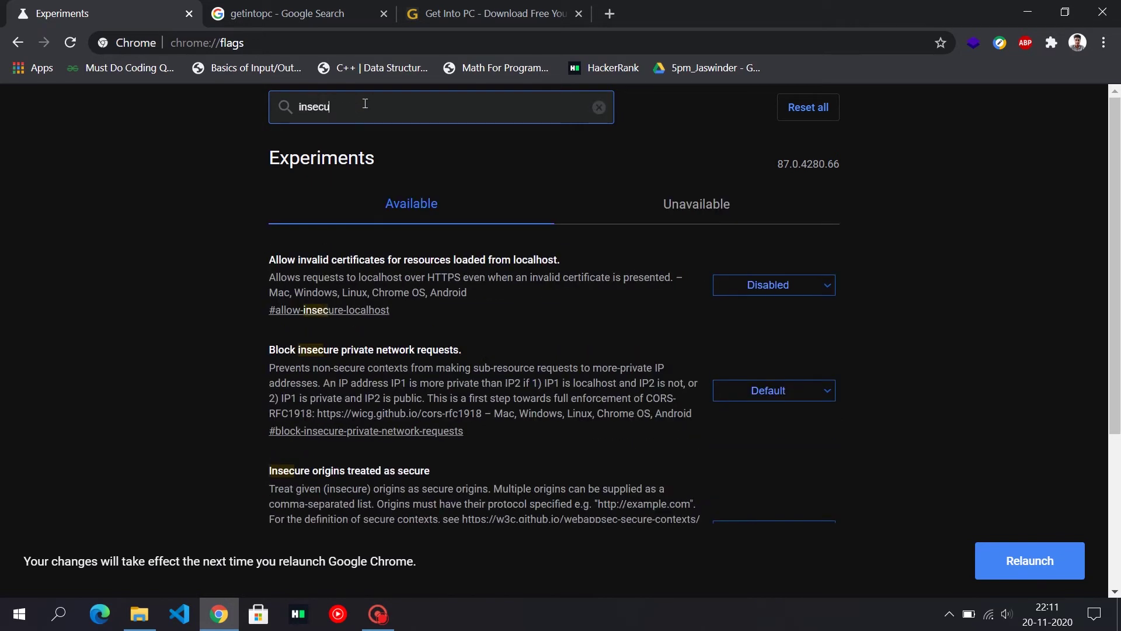
pyautogui.write('re orig')
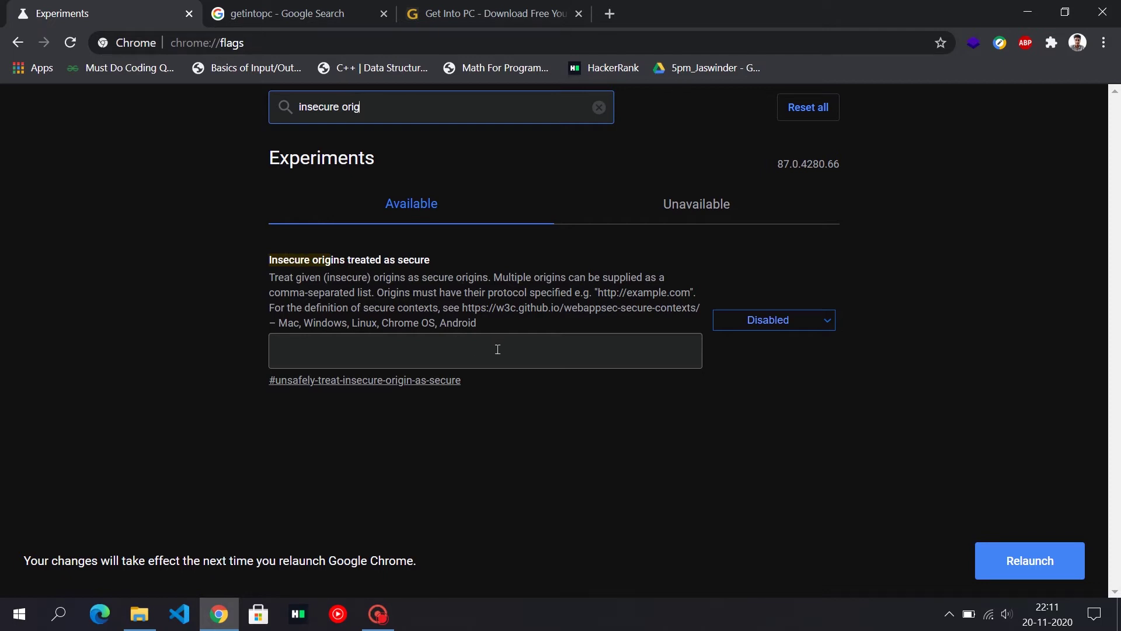
pyautogui.click(771, 321)
pyautogui.click(775, 349)
pyautogui.click(314, 362)
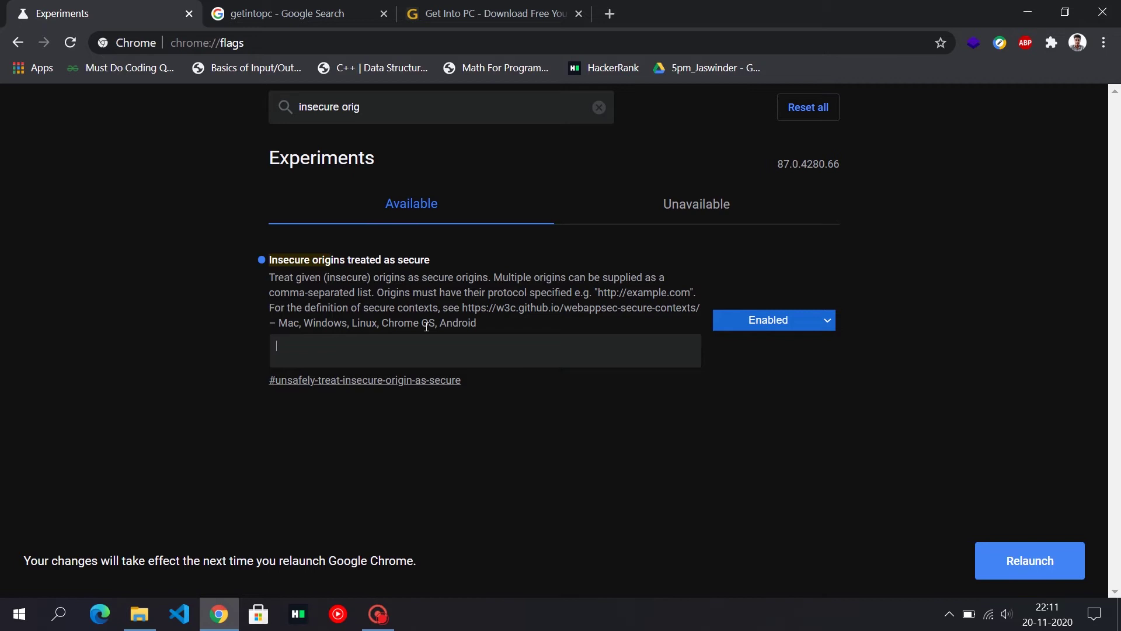
pyautogui.write('http://github')
pyautogui.write('.io/nikhil0770/')
pyautogui.write(',https://getin')
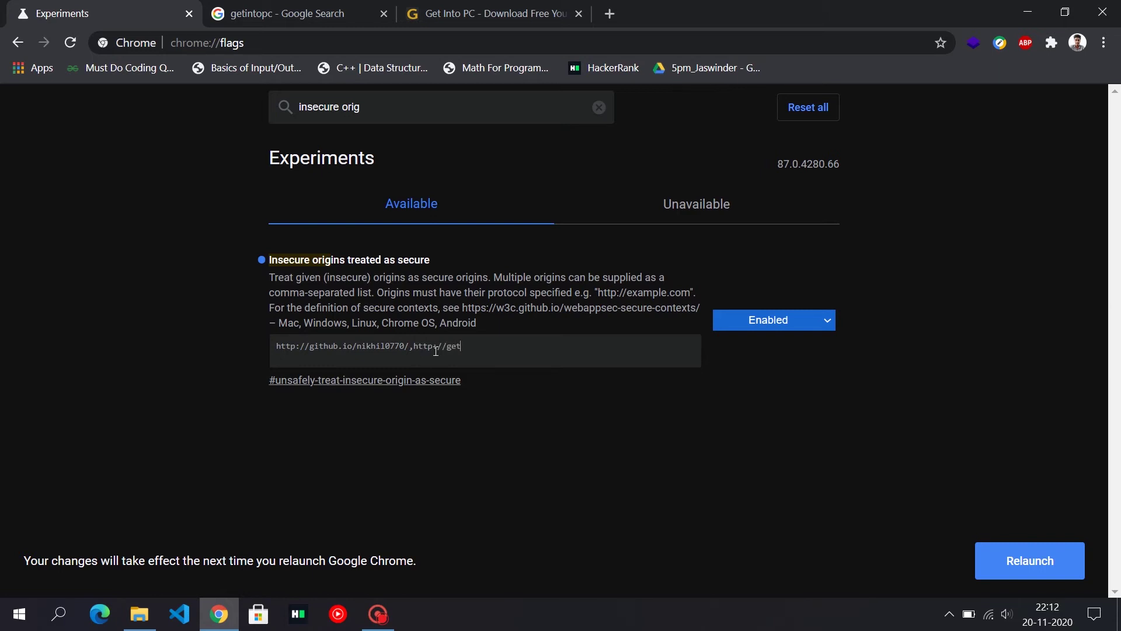
pyautogui.write('topc.com/')
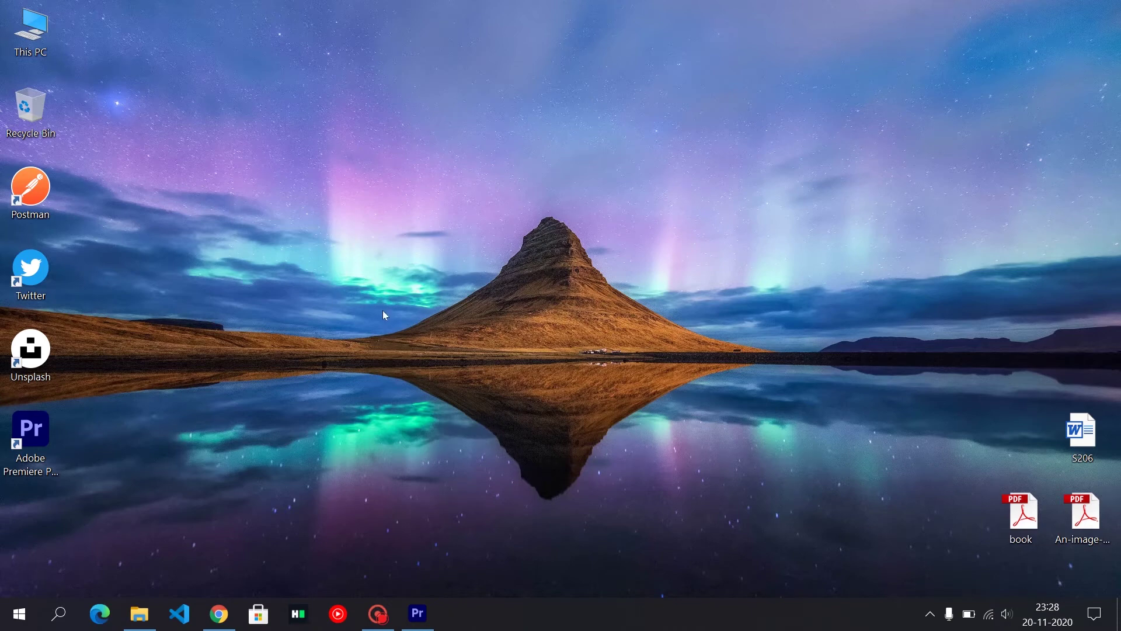
# Filter flags by 'treat risk' and set Treat risky downloads over insecure connections to Enabled
pyautogui.click(220, 613)
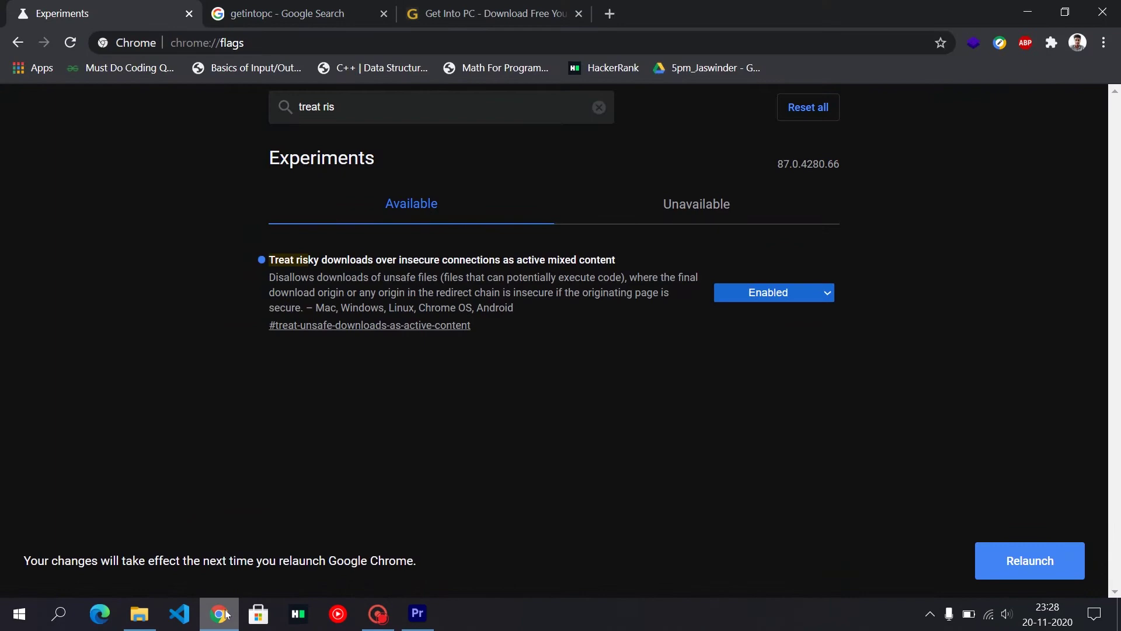
pyautogui.moveTo(480, 108); pyautogui.dragTo(293, 110)
pyautogui.press('BackSpace')
pyautogui.write('tra')
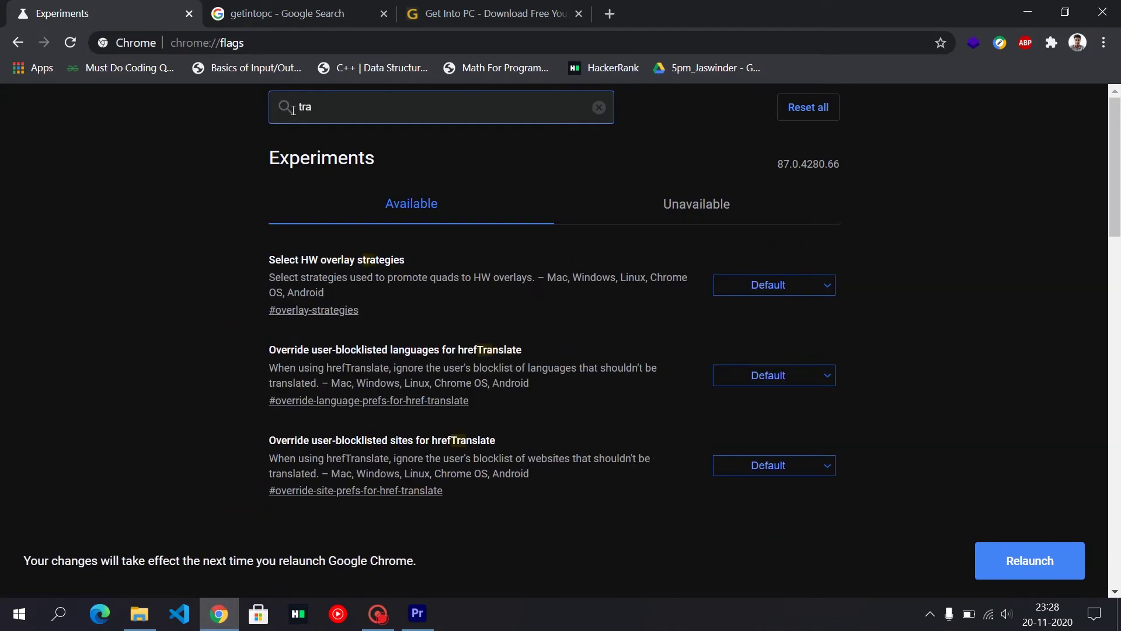
pyautogui.press('BackSpace')
pyautogui.write('eat')
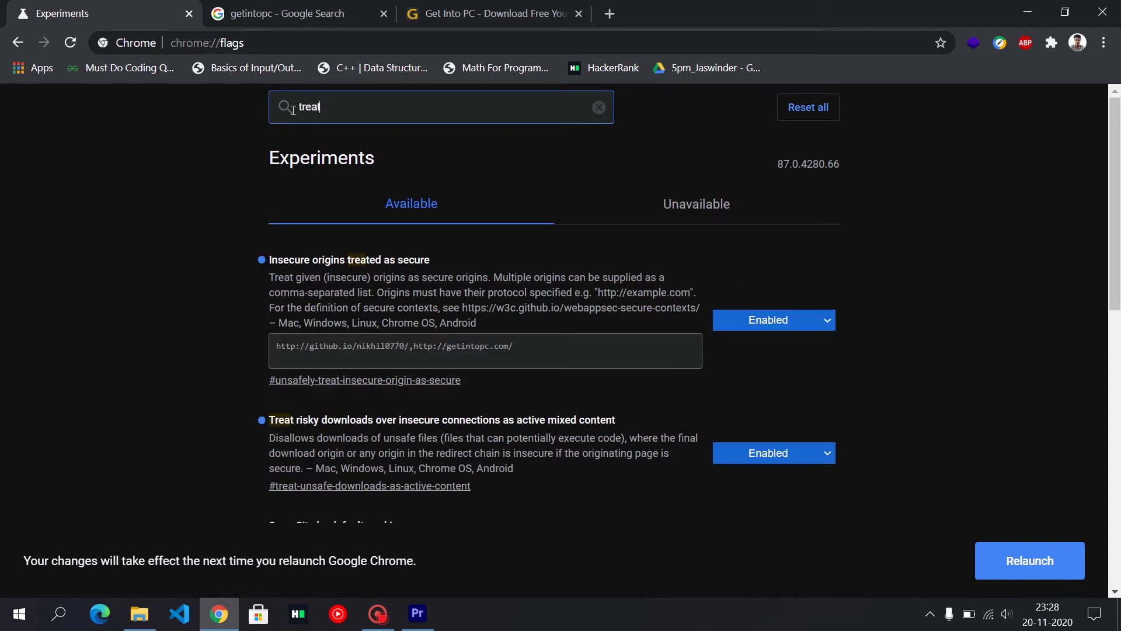
pyautogui.write(' risk')
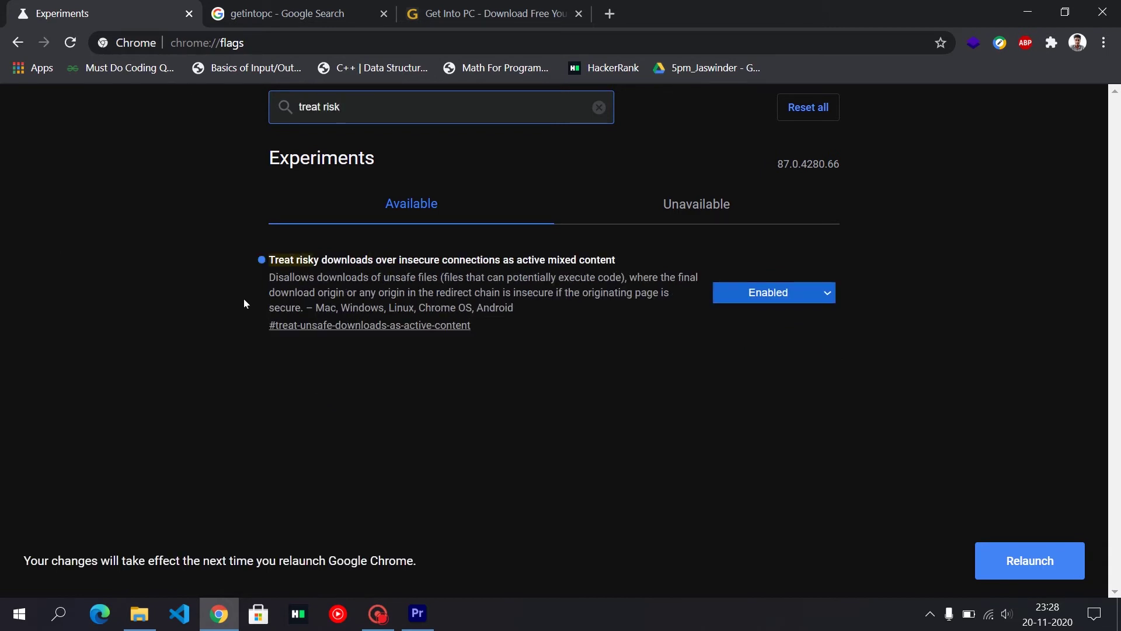
pyautogui.moveTo(268, 258); pyautogui.dragTo(371, 255)
pyautogui.click(370, 257)
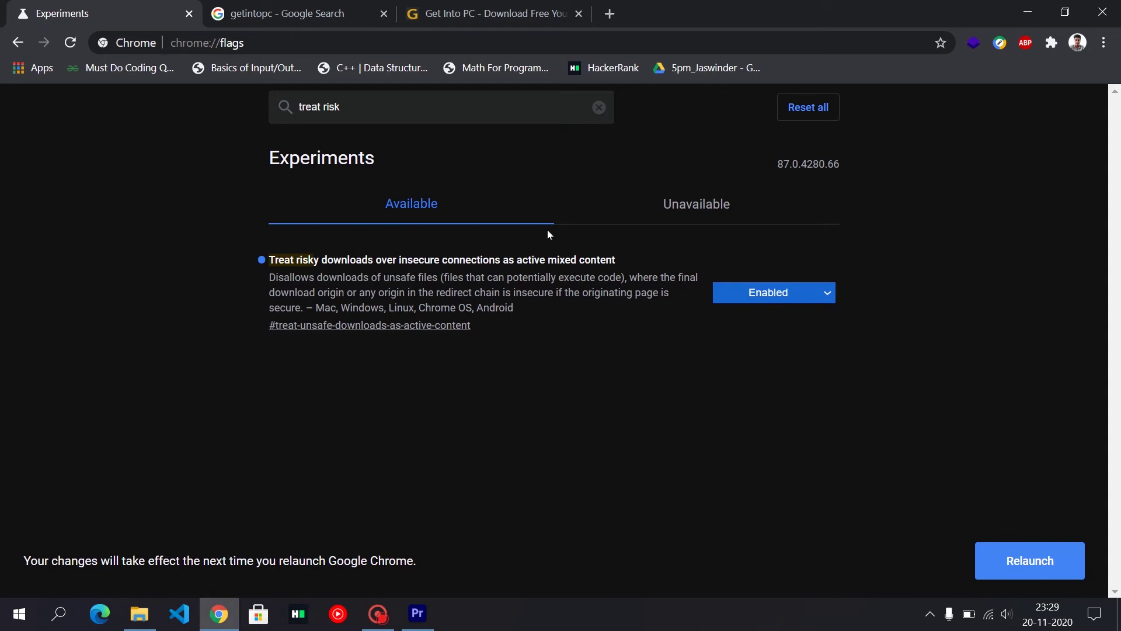
pyautogui.click(773, 292)
pyautogui.click(775, 318)
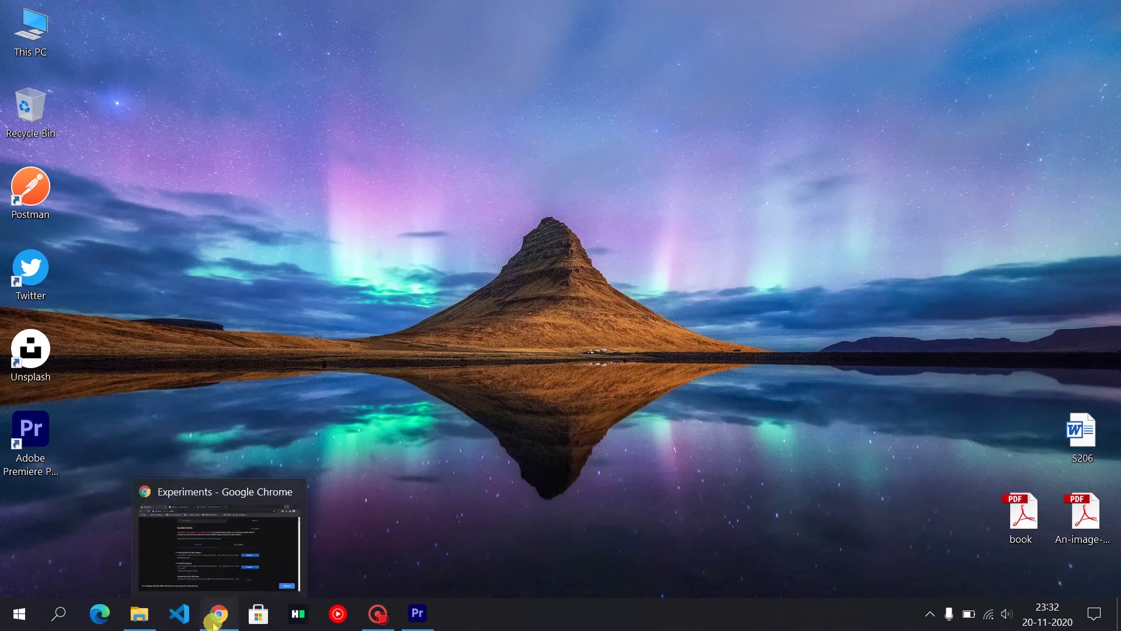
# Restore Chrome, scroll through the Get Into PC site, then return to the Experiments tab
pyautogui.click(219, 613)
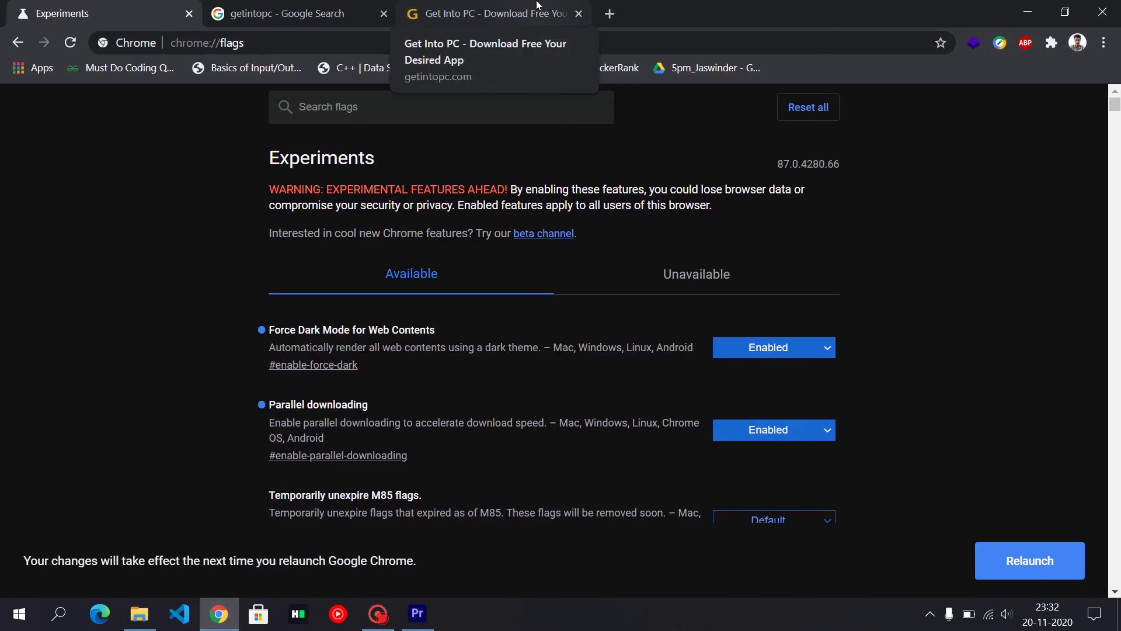
pyautogui.click(517, 13)
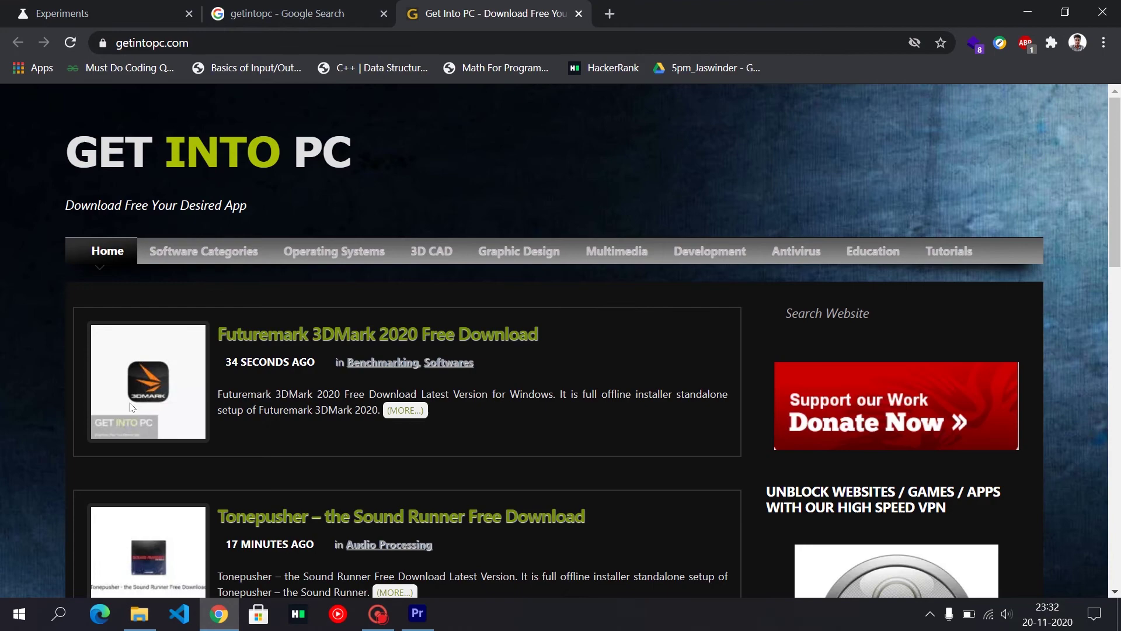
pyautogui.scroll(-10, 420, 333)
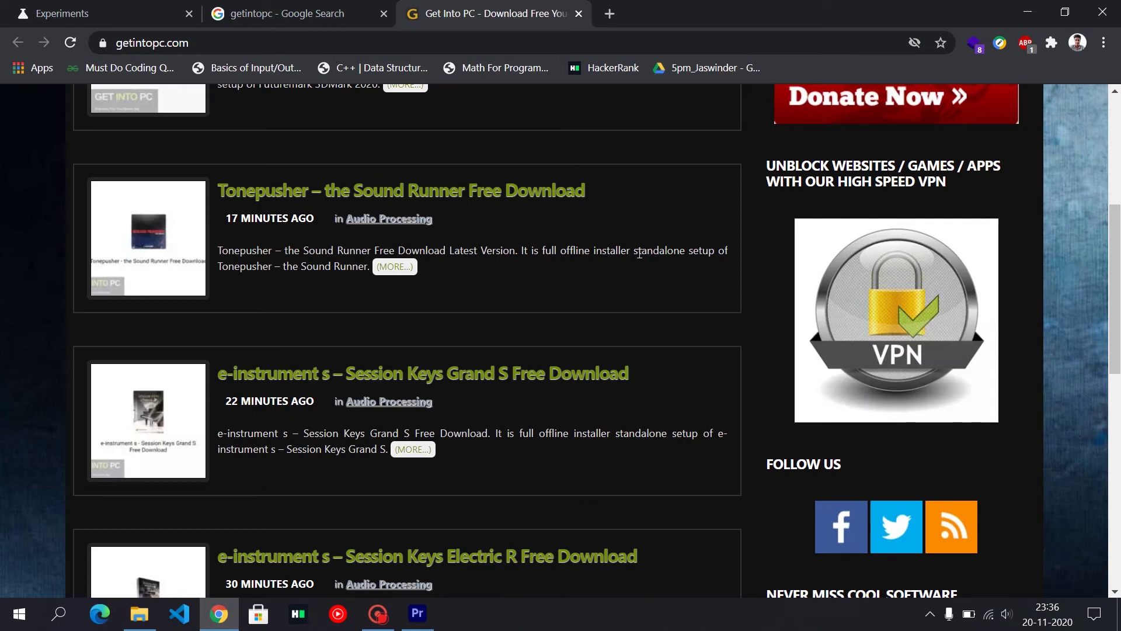
pyautogui.click(75, 13)
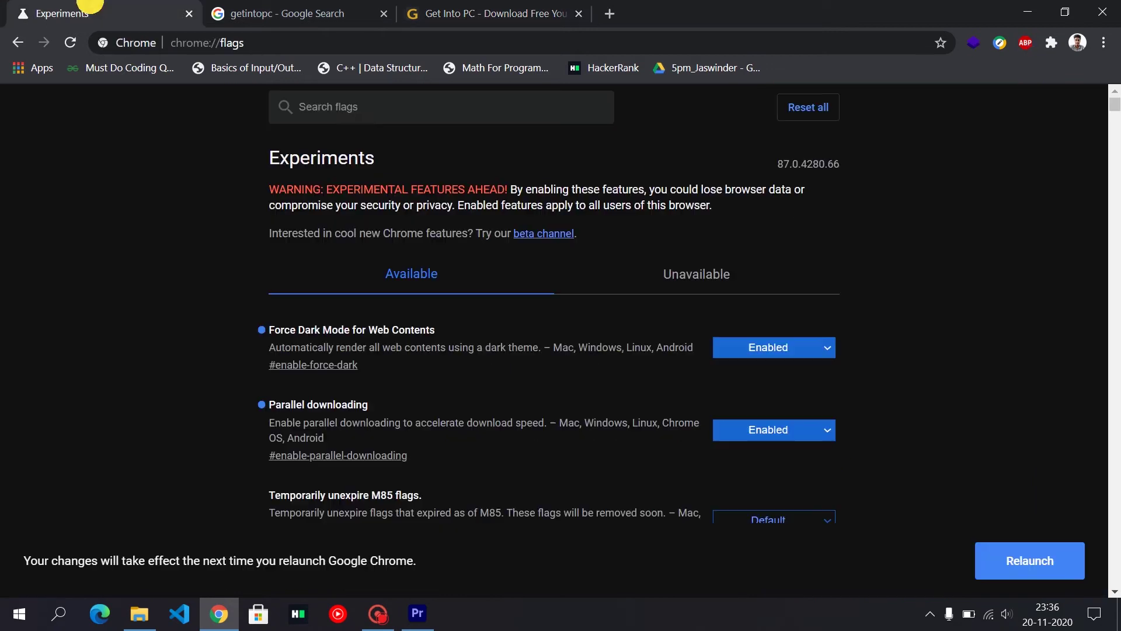
# Filter the flags by 'enable lazy' and set Enable lazy image loading to Enabled
pyautogui.click(398, 117)
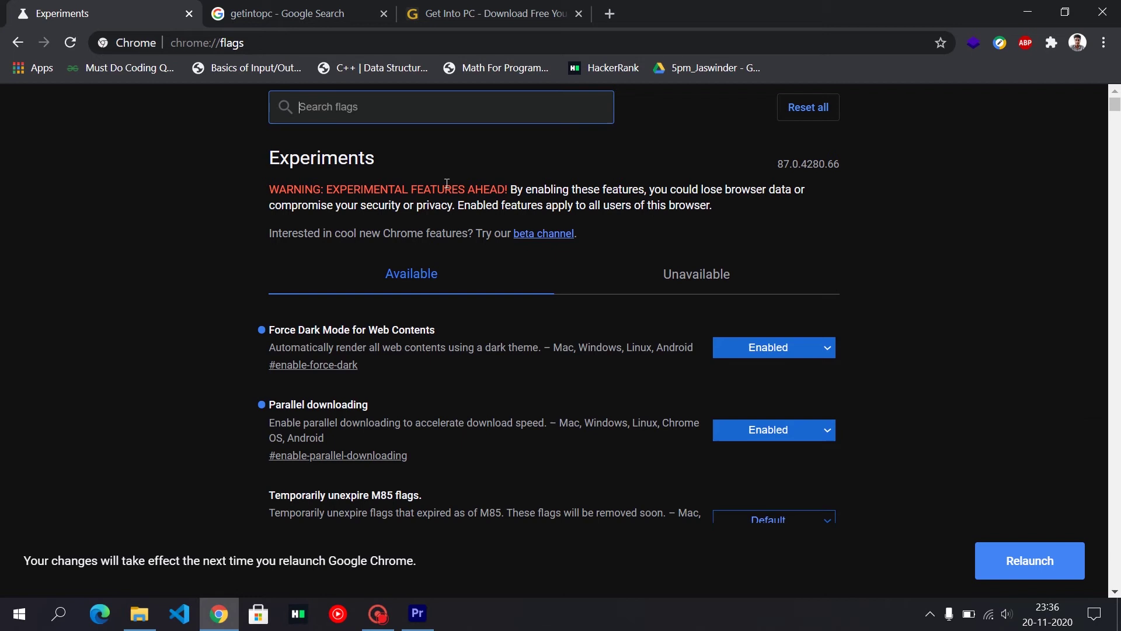
pyautogui.write('enable la')
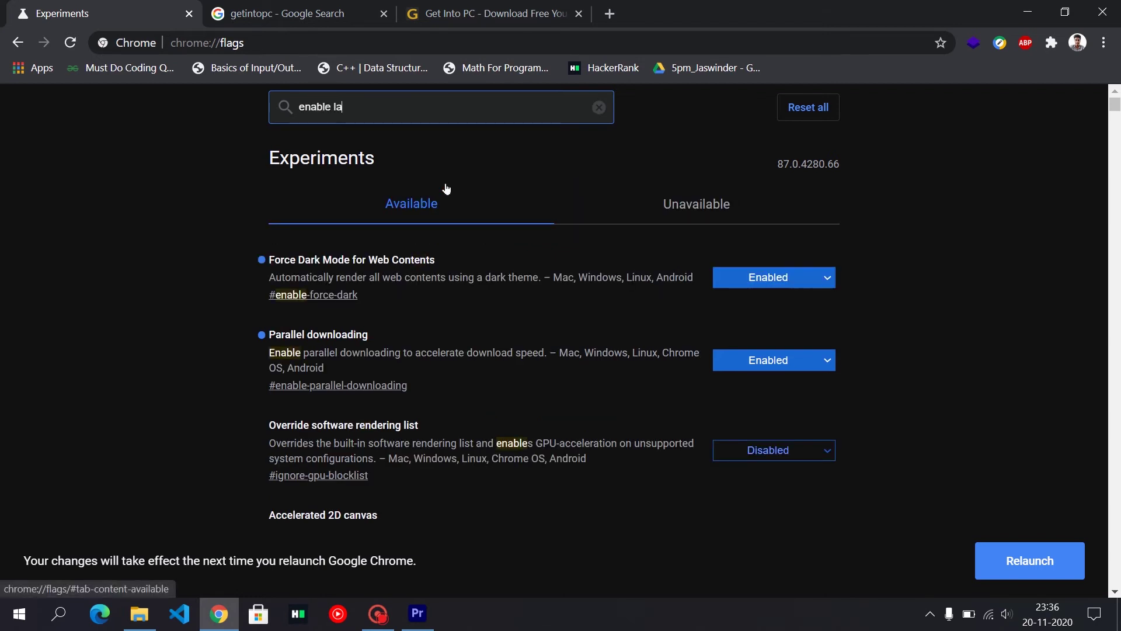
pyautogui.write('zy')
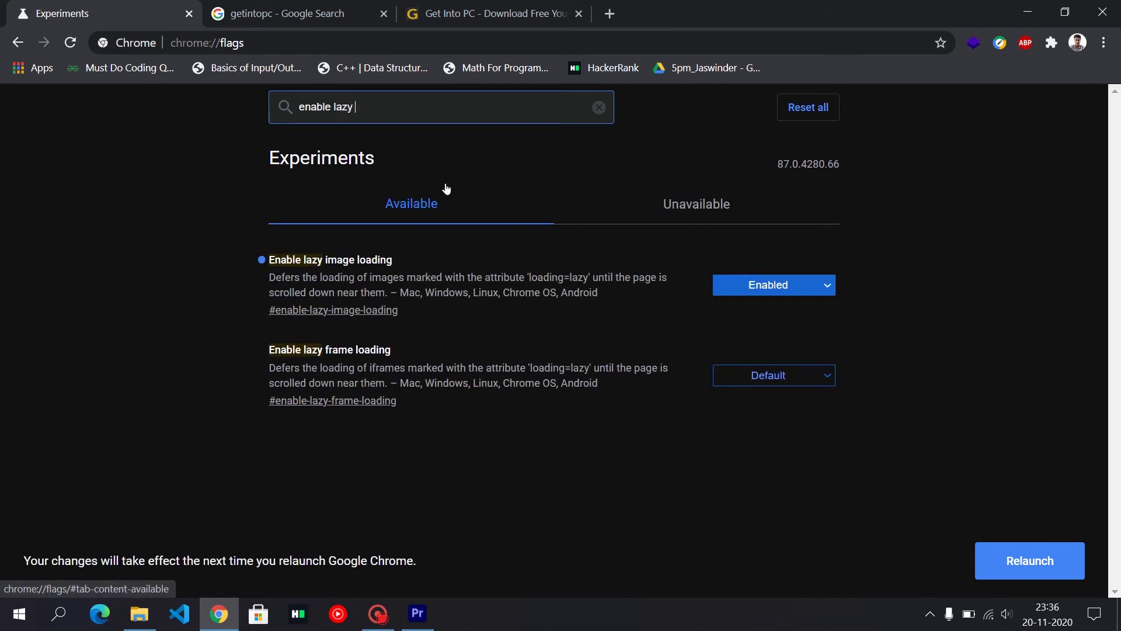
pyautogui.moveTo(275, 259); pyautogui.dragTo(454, 269)
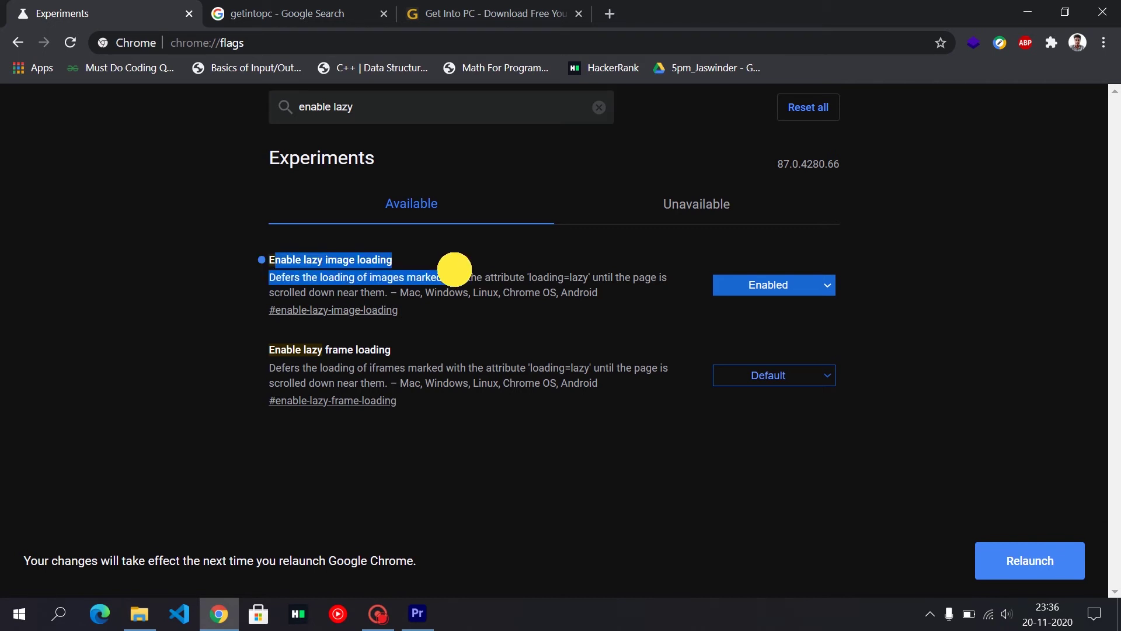
pyautogui.click(509, 260)
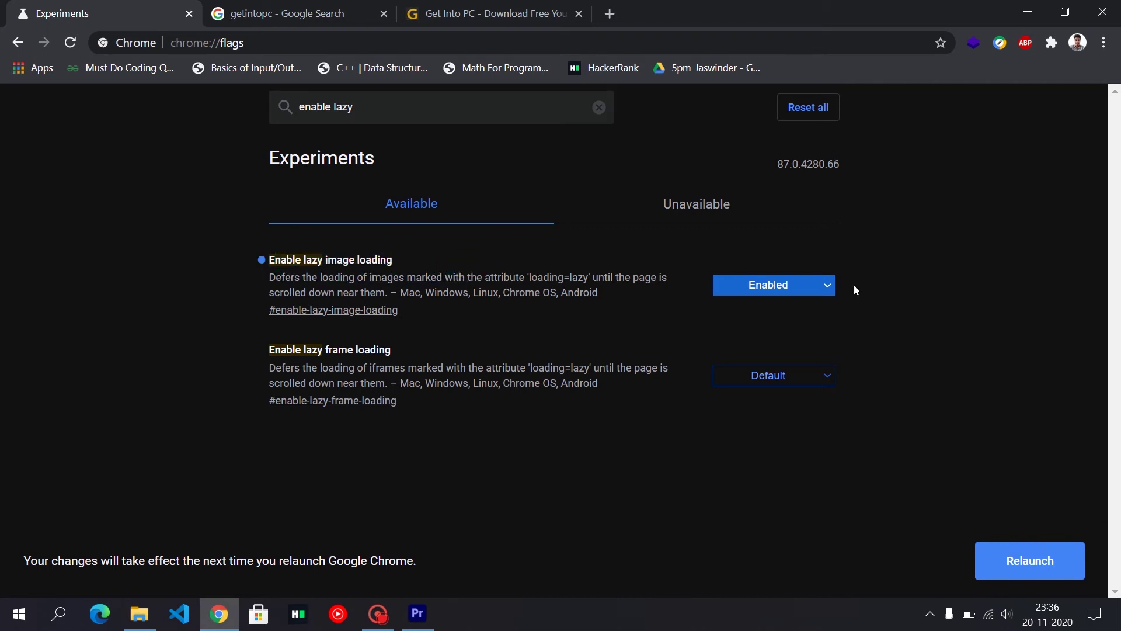
pyautogui.click(817, 286)
pyautogui.click(767, 314)
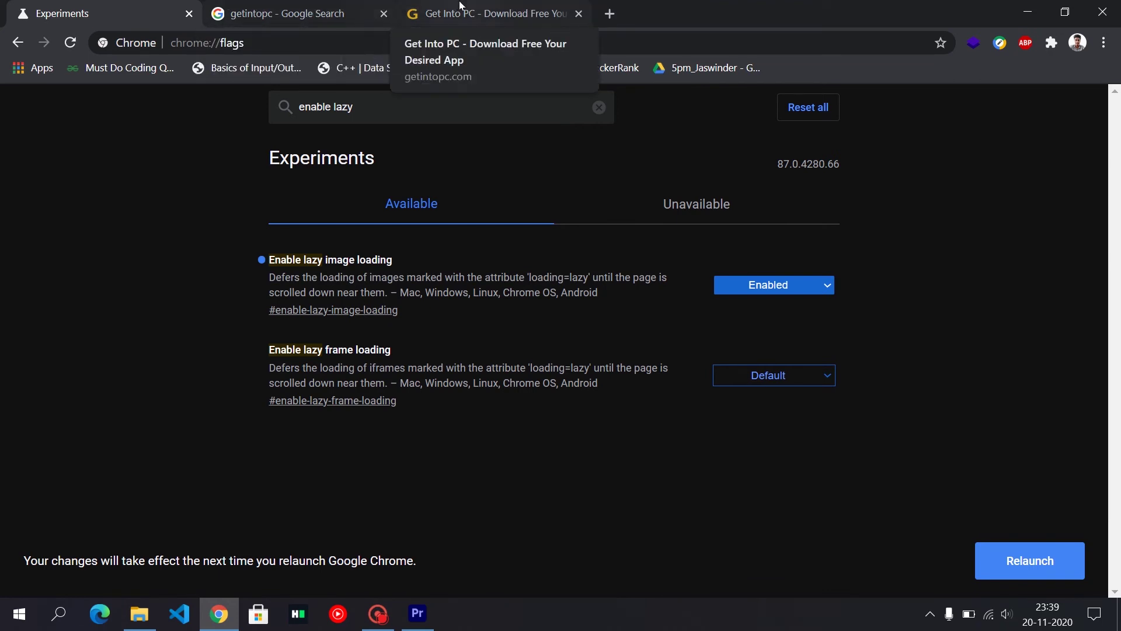
# Replace the flags search with 'live capt' and set Live Captions to Enabled
pyautogui.moveTo(409, 115); pyautogui.dragTo(104, 155)
pyautogui.write('live cal')
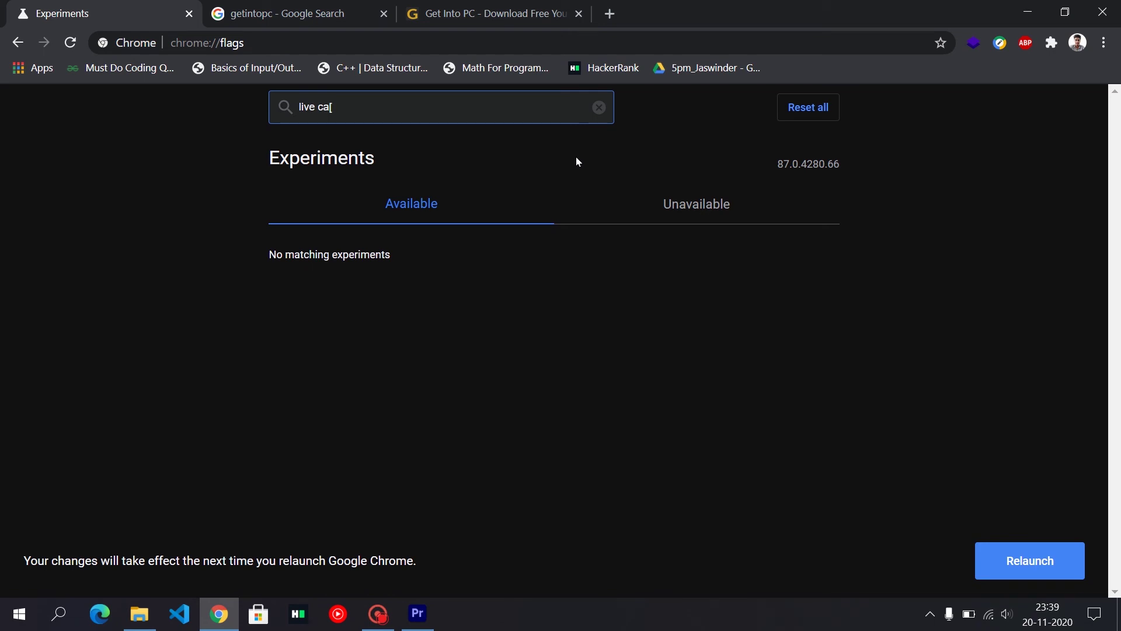
pyautogui.press('BackSpace')
pyautogui.write('pt')
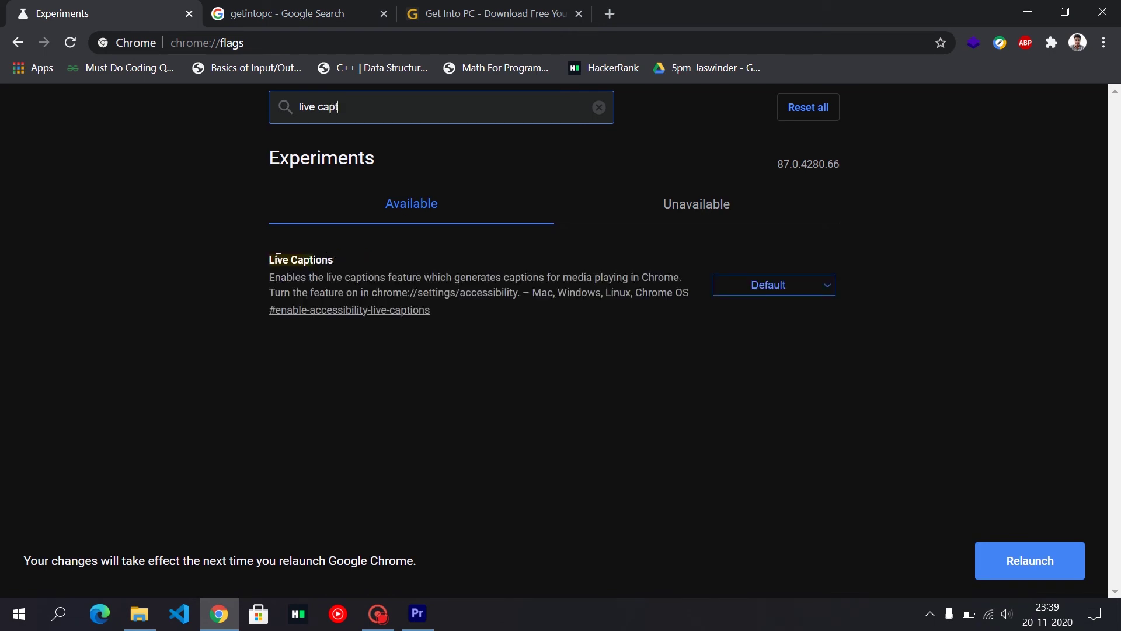
pyautogui.moveTo(272, 259); pyautogui.dragTo(388, 258)
pyautogui.click(450, 259)
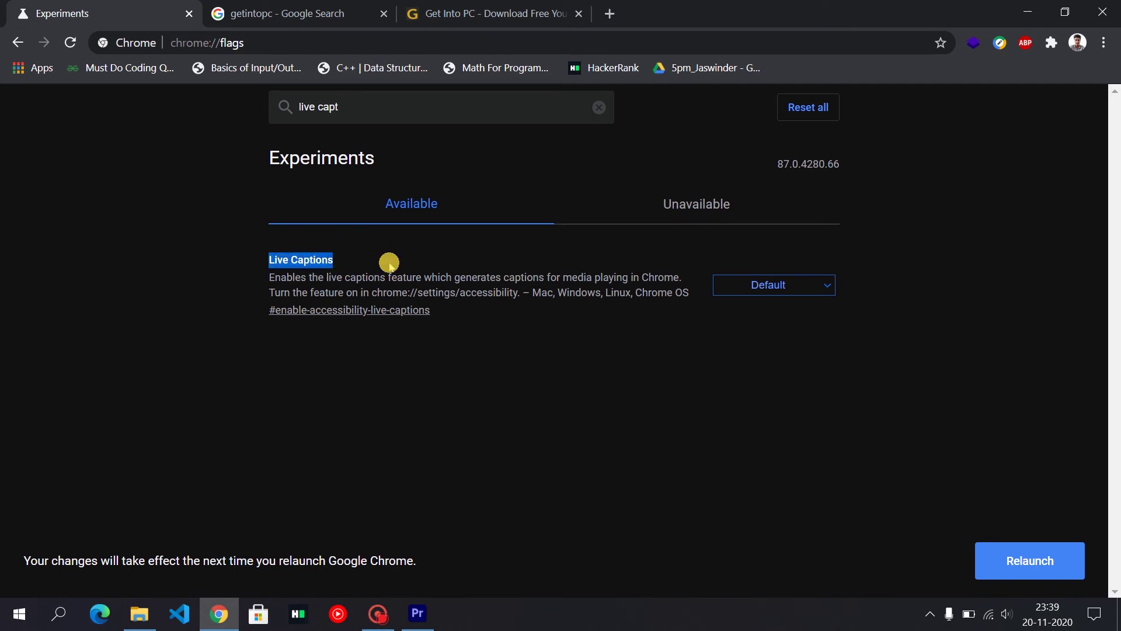
pyautogui.click(768, 284)
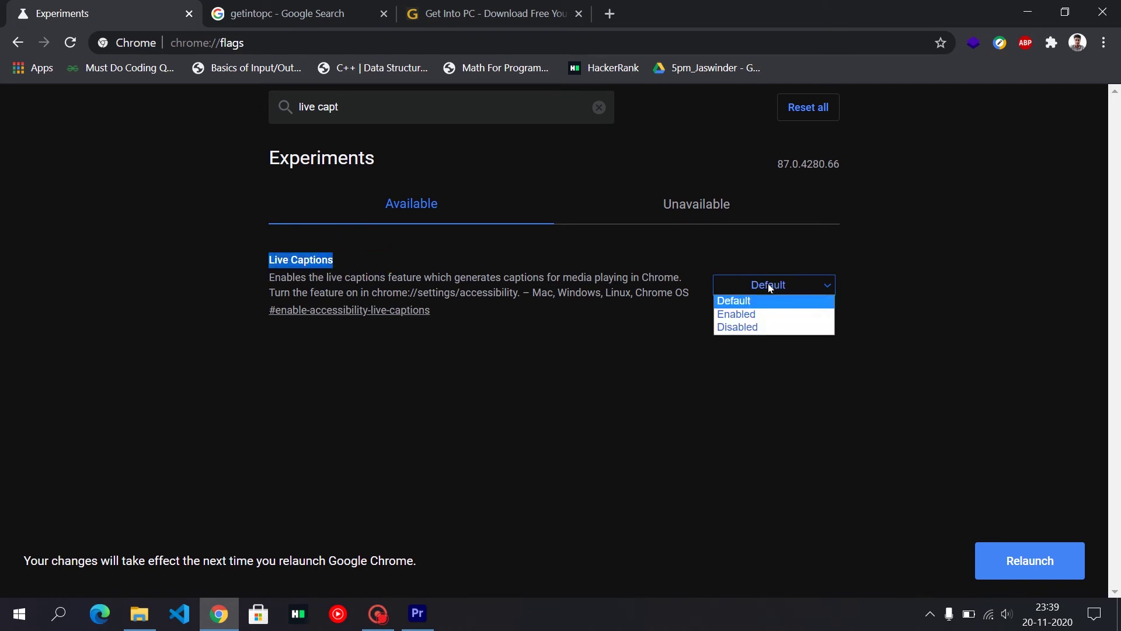
pyautogui.click(779, 315)
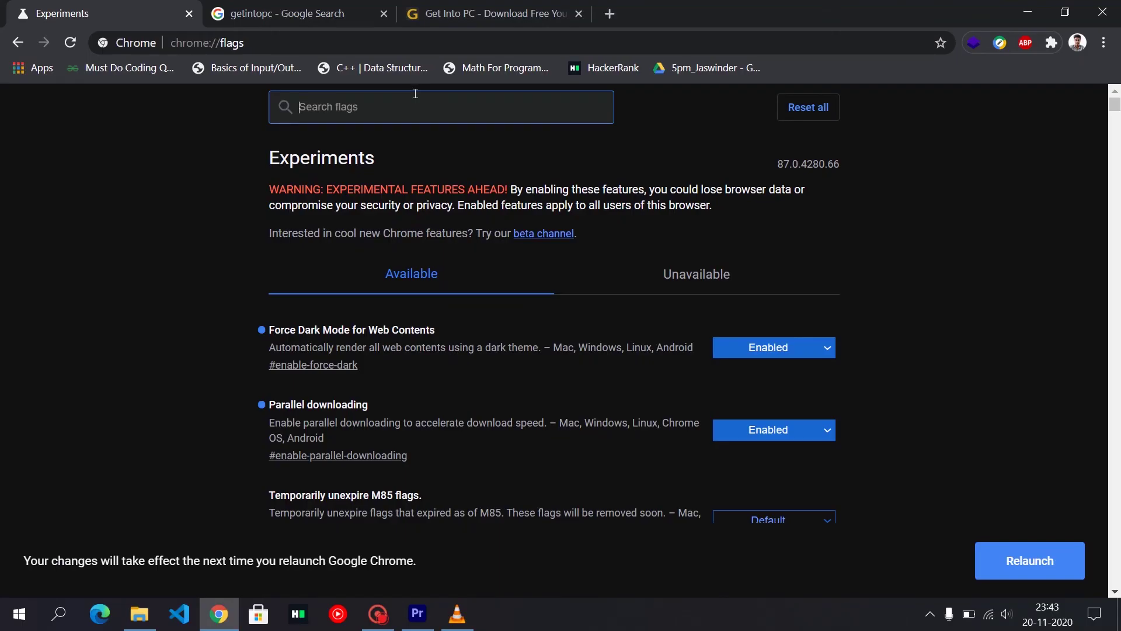
pyautogui.click(414, 99)
pyautogui.click(327, 13)
pyautogui.click(443, 13)
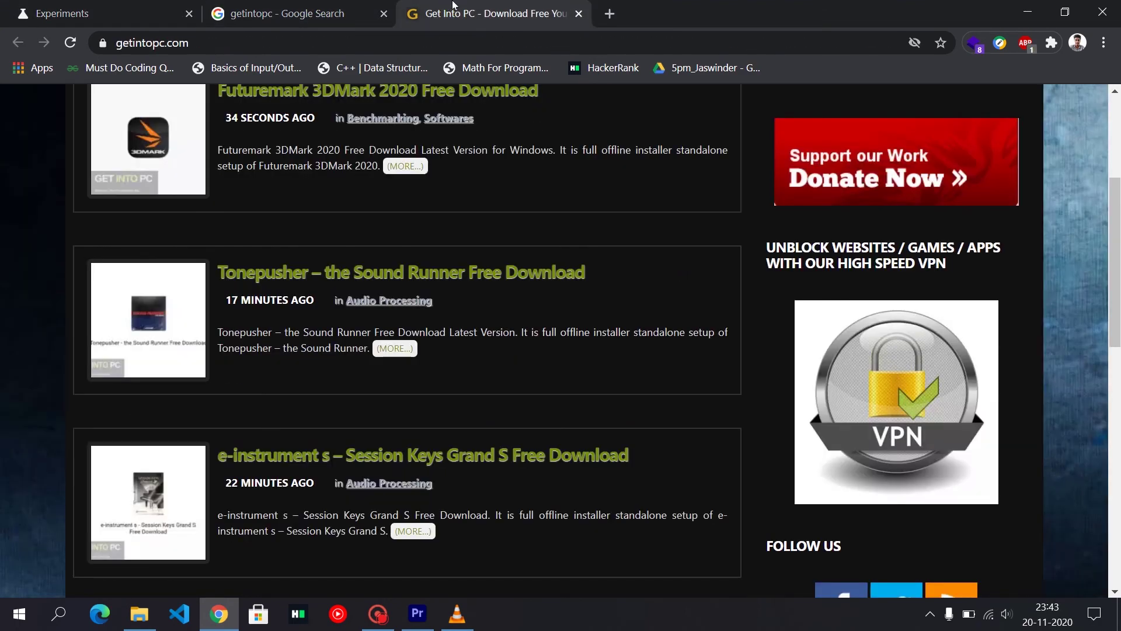
pyautogui.scroll(-10, 881, 252)
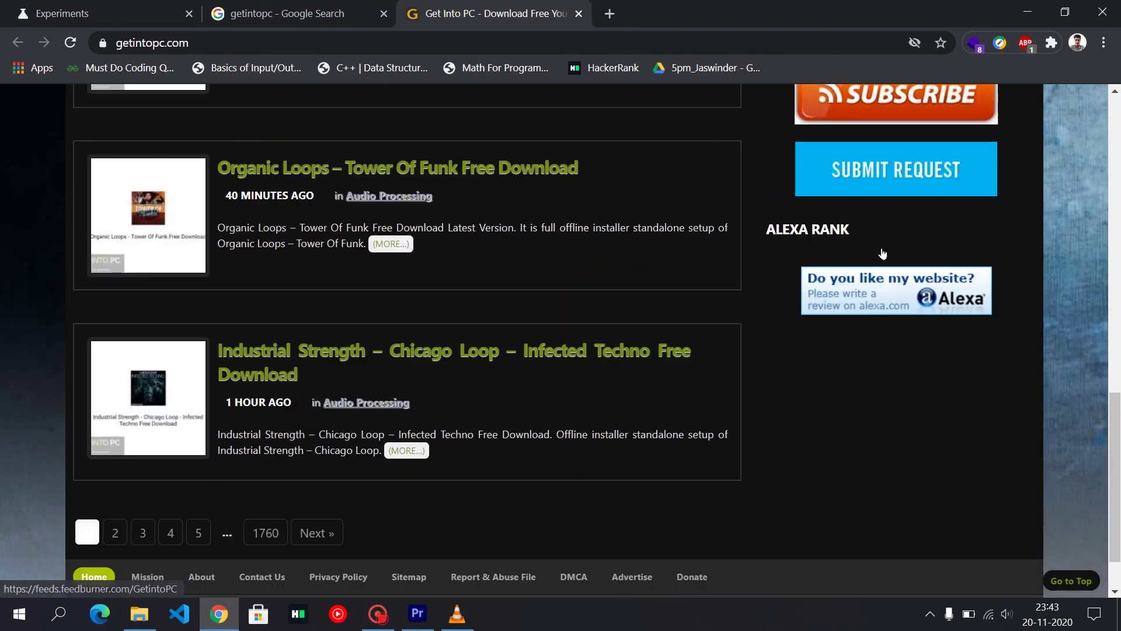
pyautogui.scroll(10, 882, 252)
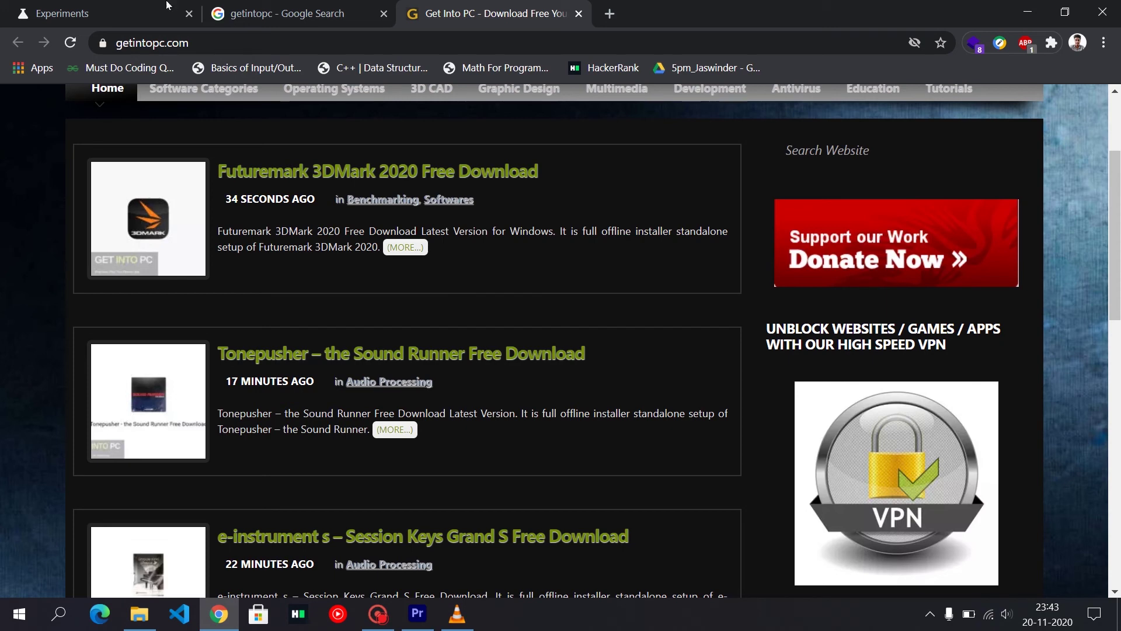
pyautogui.click(27, 8)
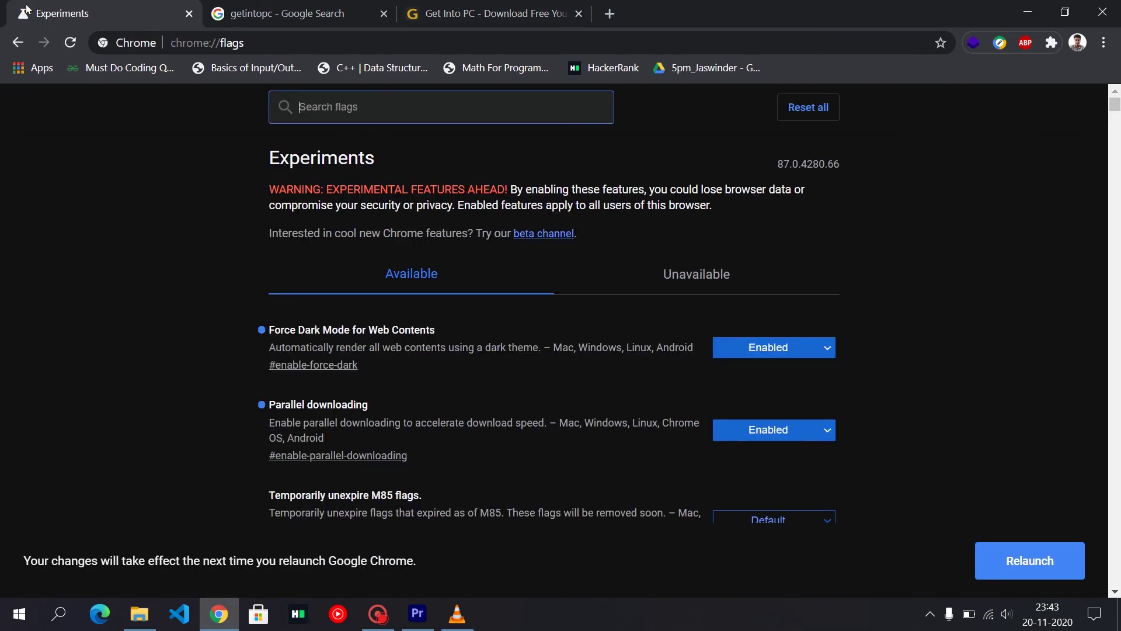
# Filter the flags by 'heavy ad' and set Heavy Ad Intervention to Enabled
pyautogui.click(345, 109)
pyautogui.write('heavy ')
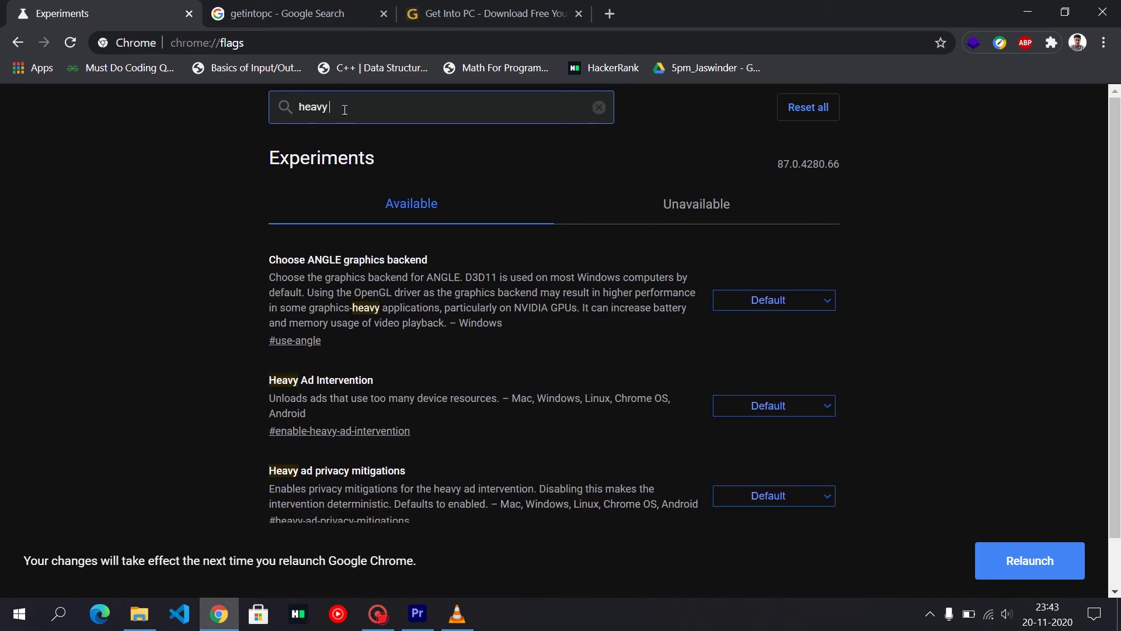
pyautogui.write('inter')
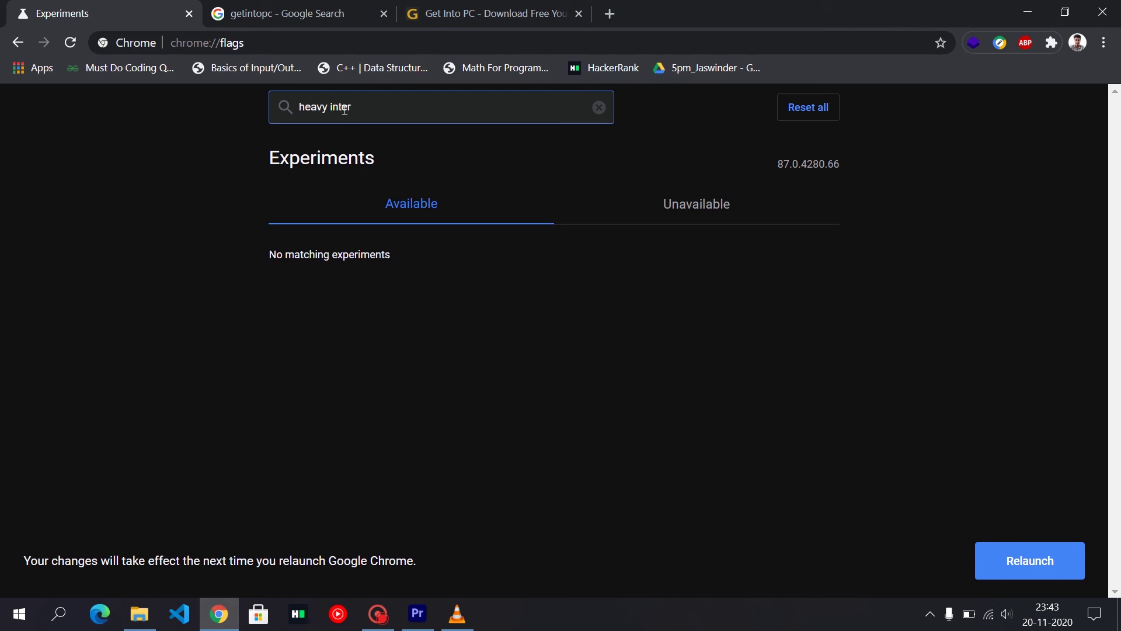
pyautogui.press('BackSpace')
pyautogui.press('BackSpace')
pyautogui.press('BackSpace')
pyautogui.press('BackSpace')
pyautogui.press('BackSpace')
pyautogui.write('a')
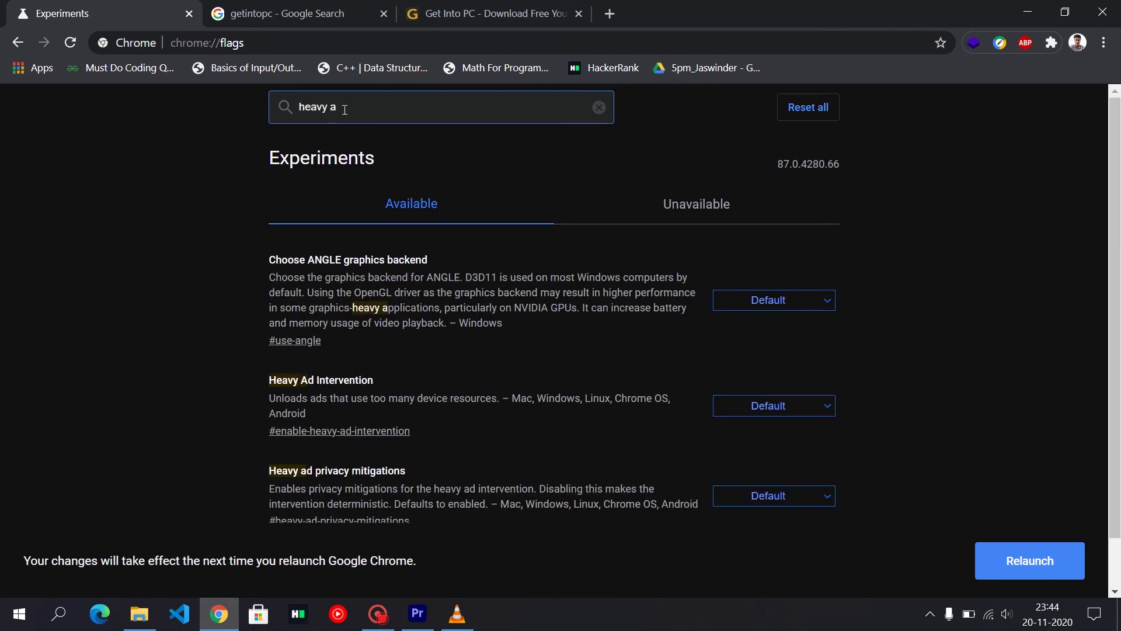
pyautogui.write('d')
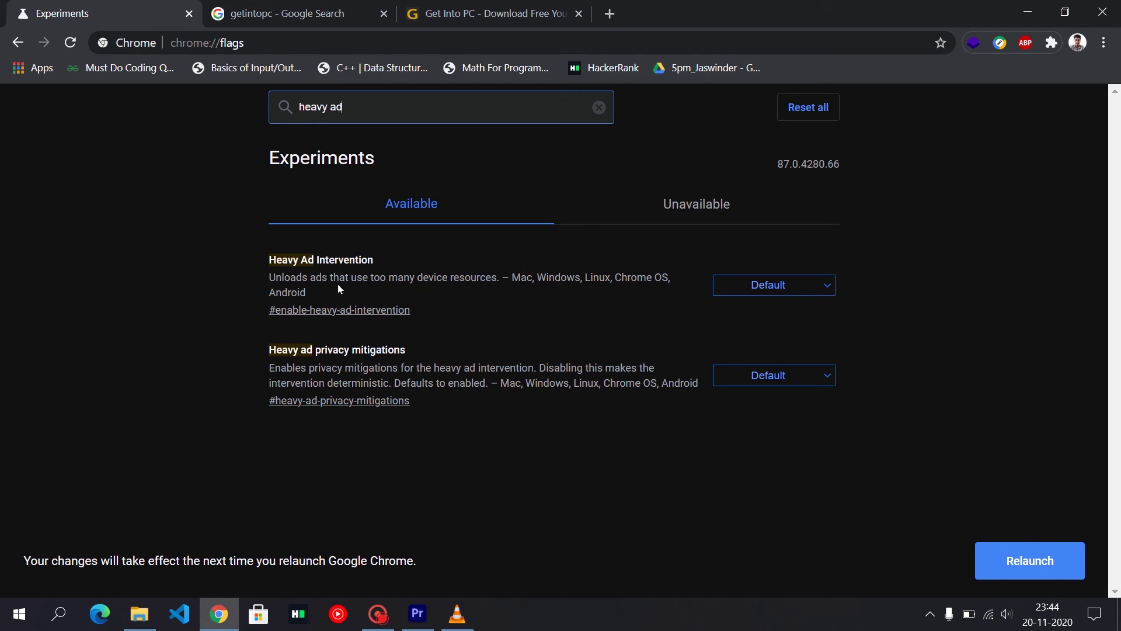
pyautogui.moveTo(268, 259); pyautogui.dragTo(397, 262)
pyautogui.click(730, 270)
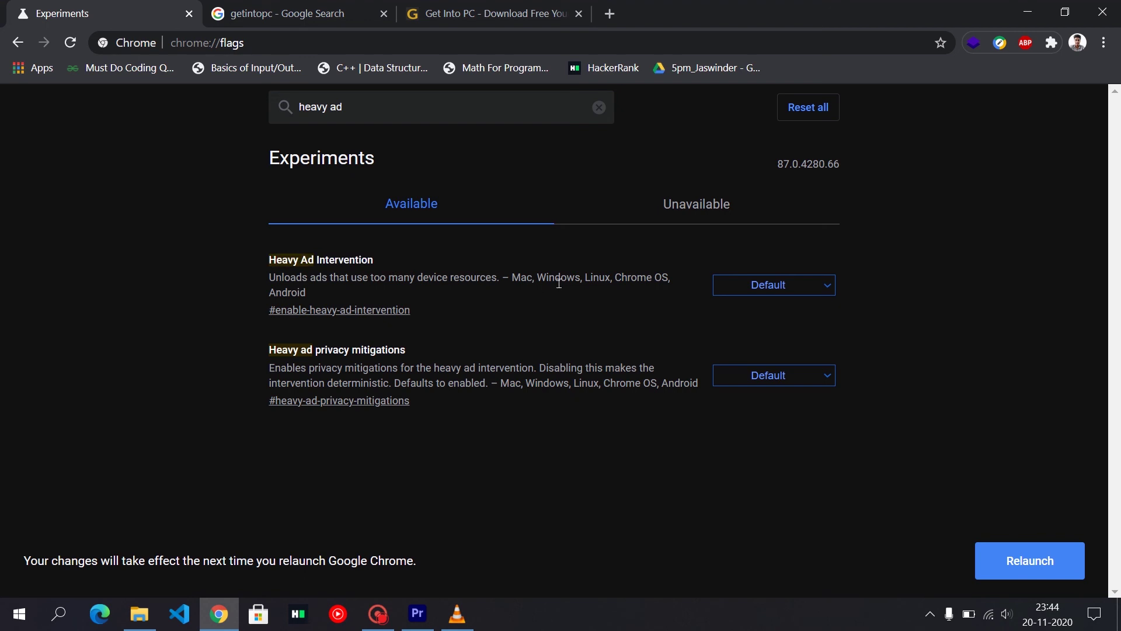
pyautogui.click(794, 285)
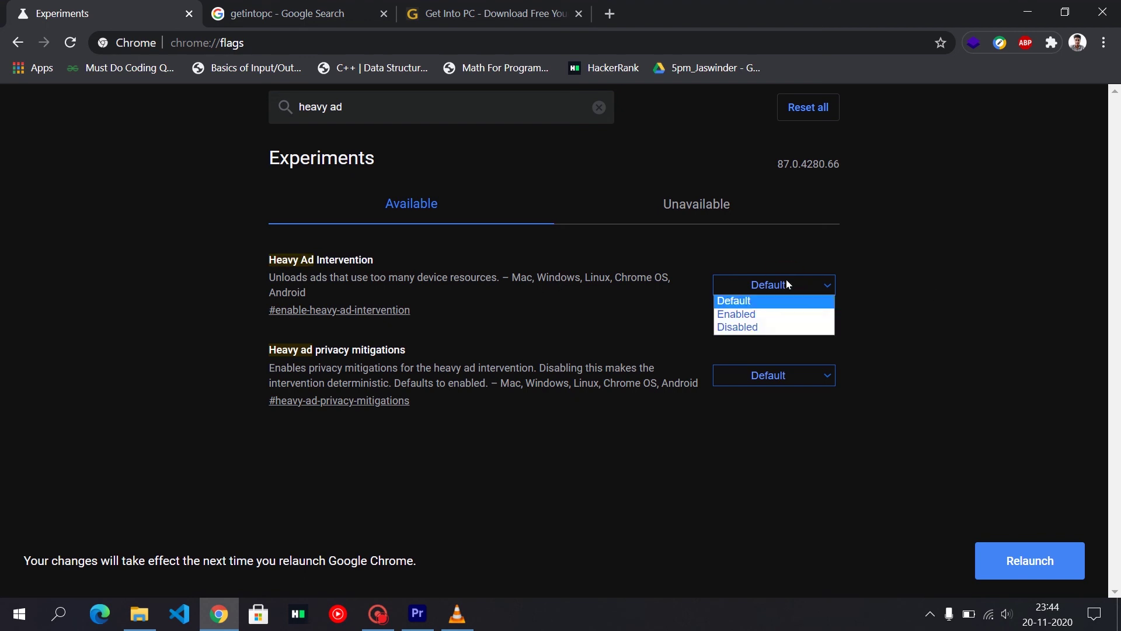
pyautogui.click(791, 314)
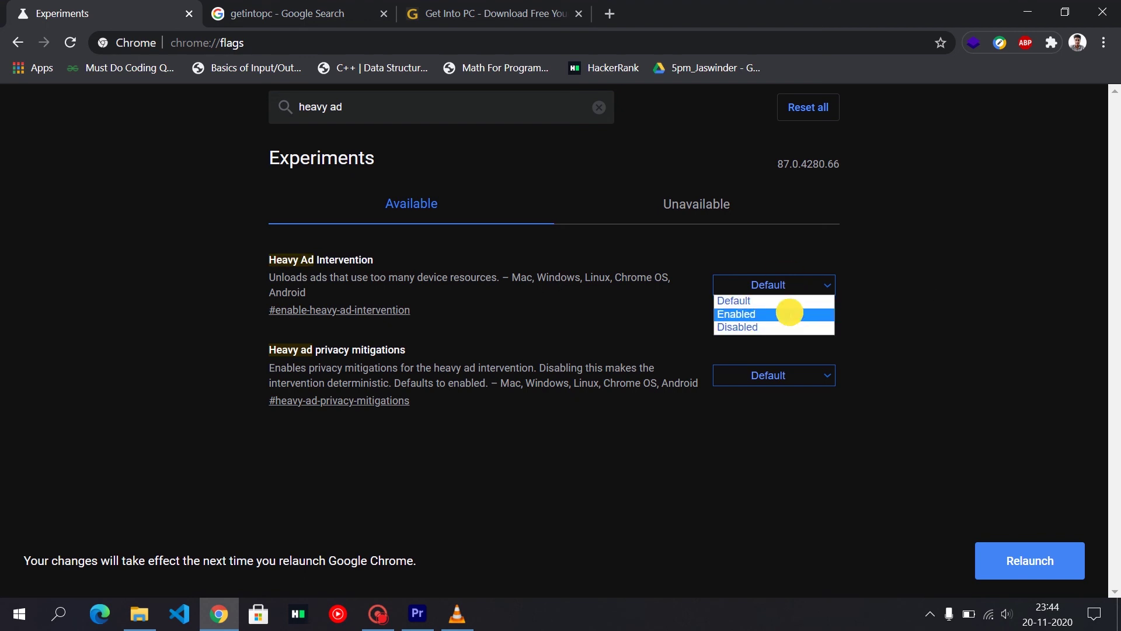
# Relaunch Chrome, view the Google Search and Get Into PC tabs, then return to Experiments
pyautogui.click(1023, 563)
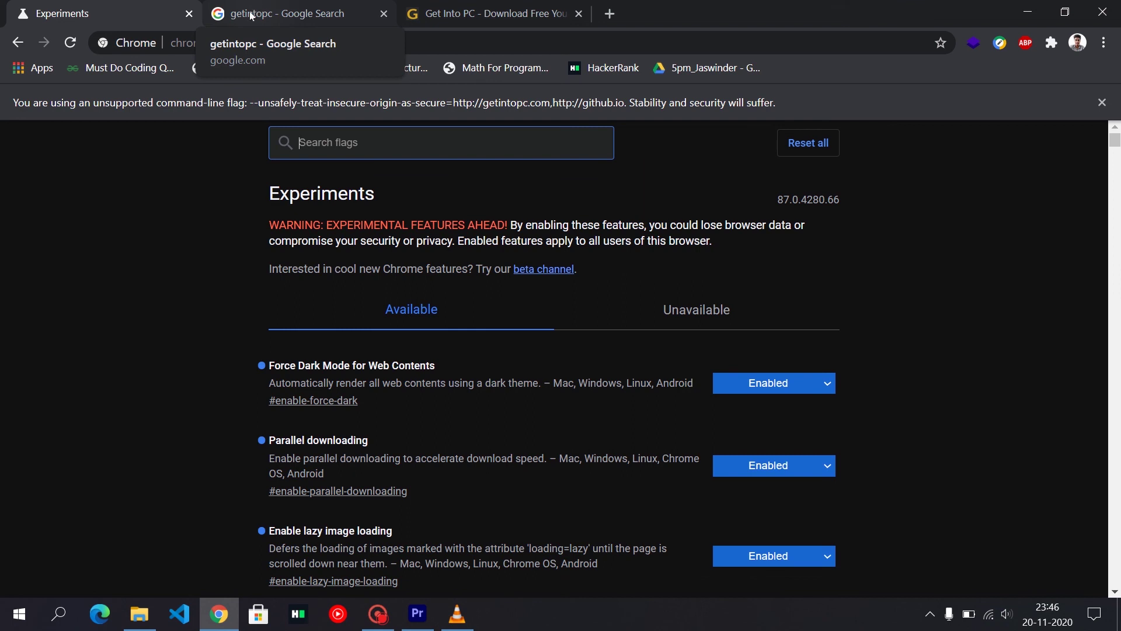
pyautogui.click(251, 16)
pyautogui.click(467, 5)
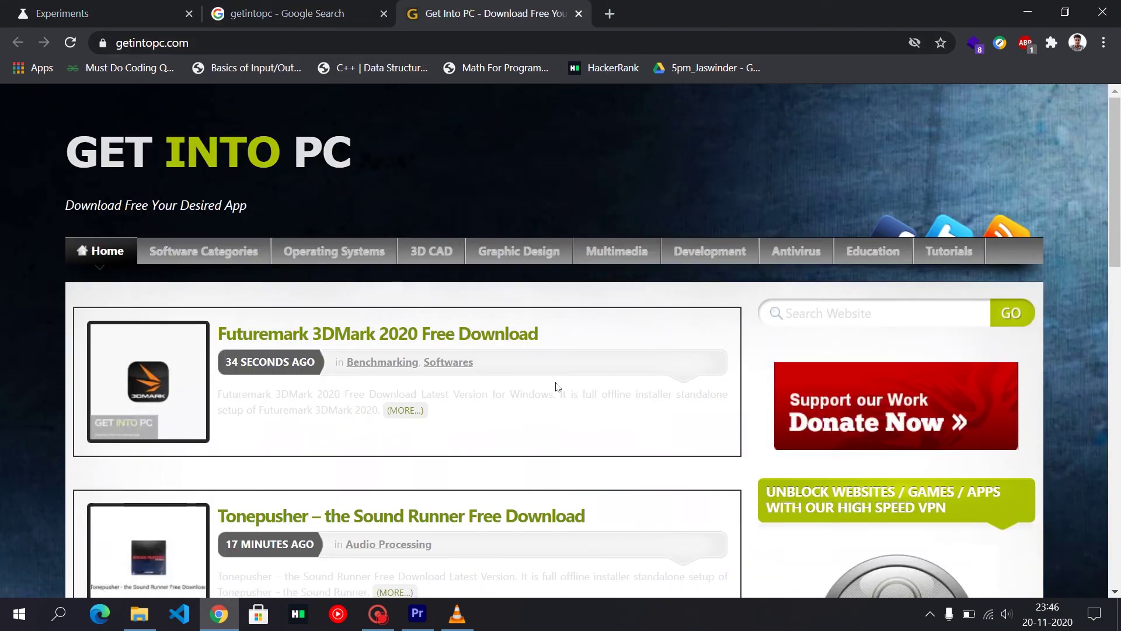
pyautogui.click(313, 10)
pyautogui.click(56, 15)
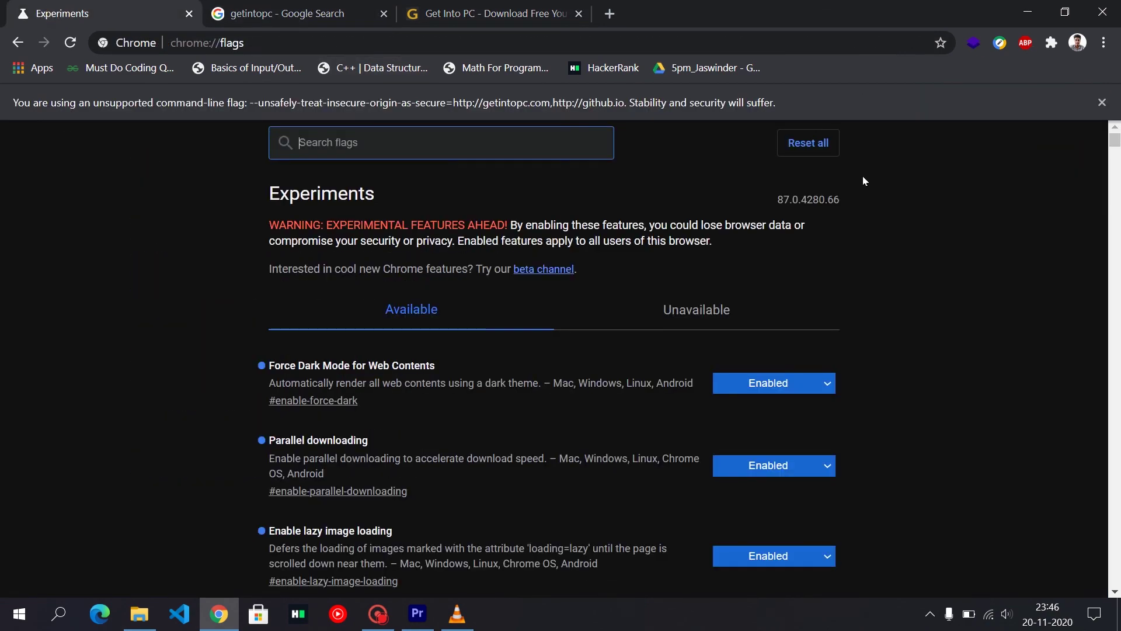